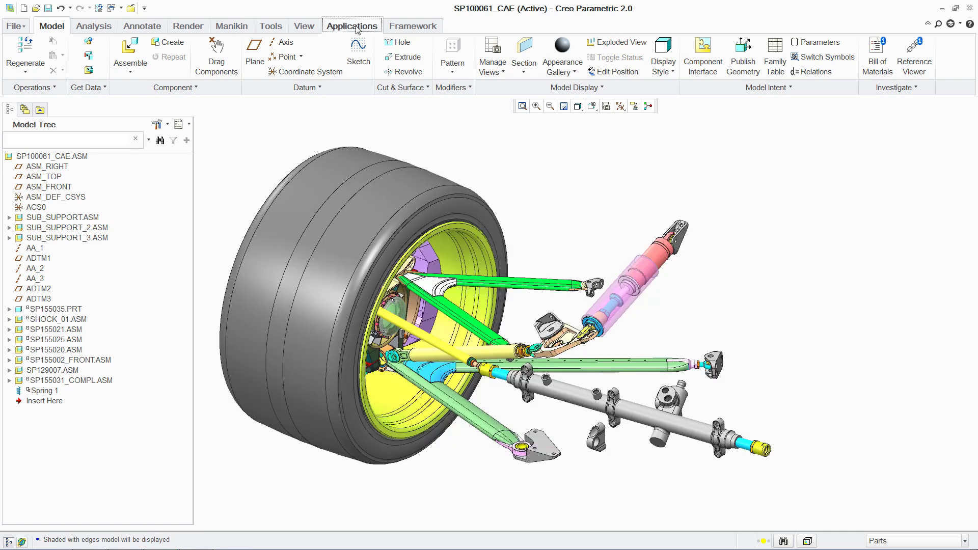
In Mechanism, give ServoMotor1 a cosine profile with A 60, B 270, C 0, T 10
{"action": "left_click", "coordinate": [353, 26]}
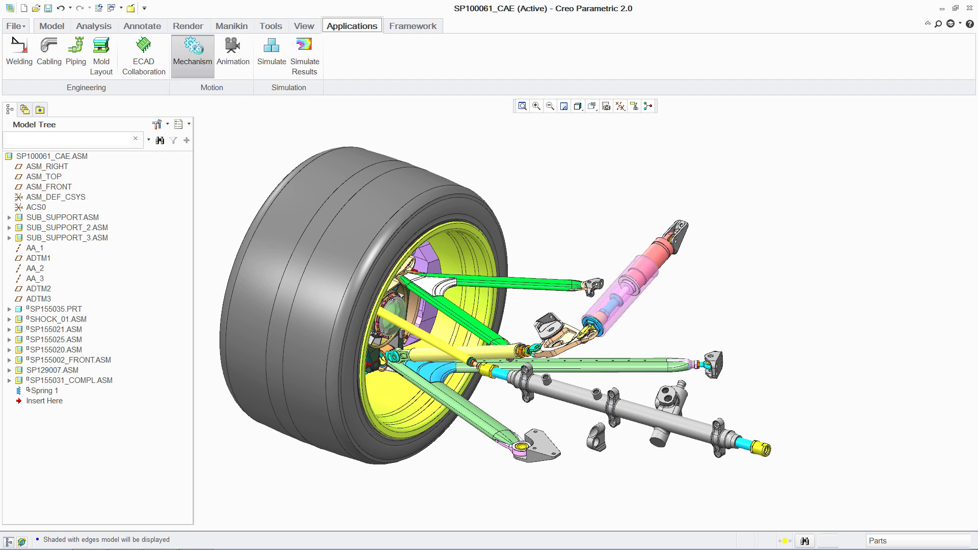
{"action": "left_click", "coordinate": [293, 56]}
{"action": "left_click", "coordinate": [833, 206]}
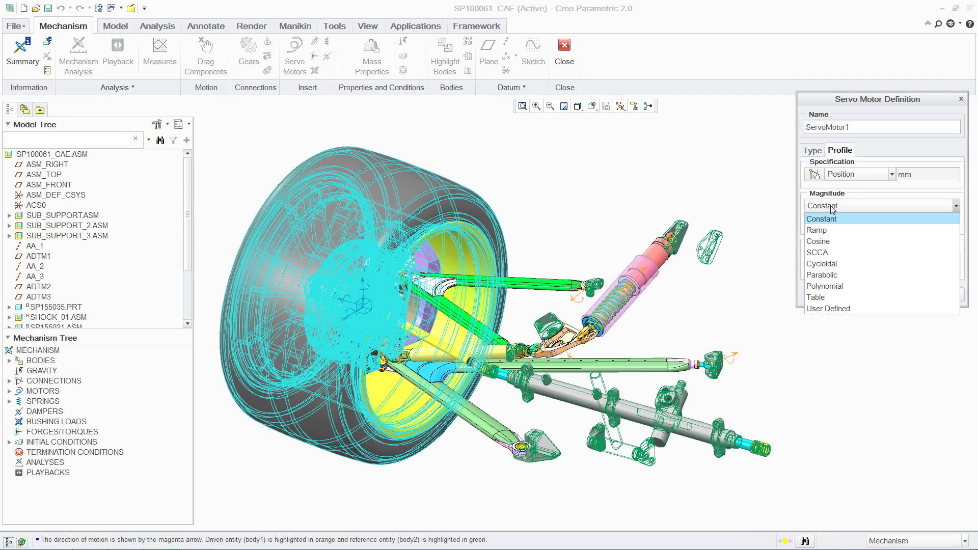
{"action": "left_click", "coordinate": [827, 243]}
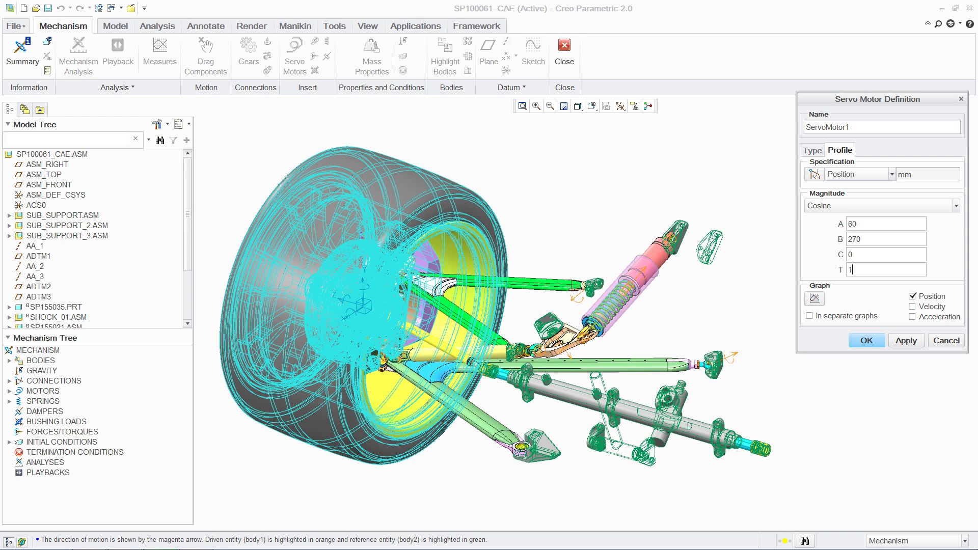
{"action": "type", "text": "0"}
{"action": "left_click", "coordinate": [867, 343]}
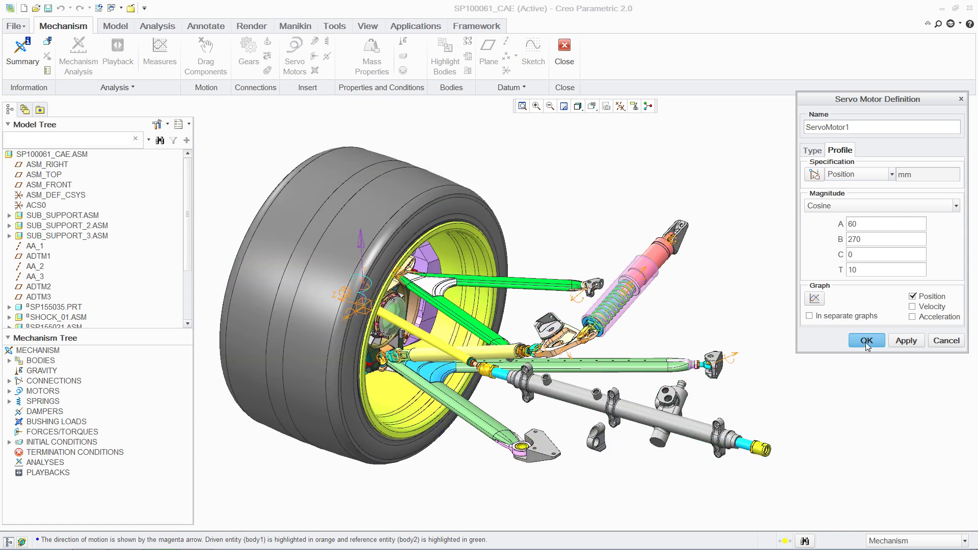
{"action": "left_click", "coordinate": [776, 284]}
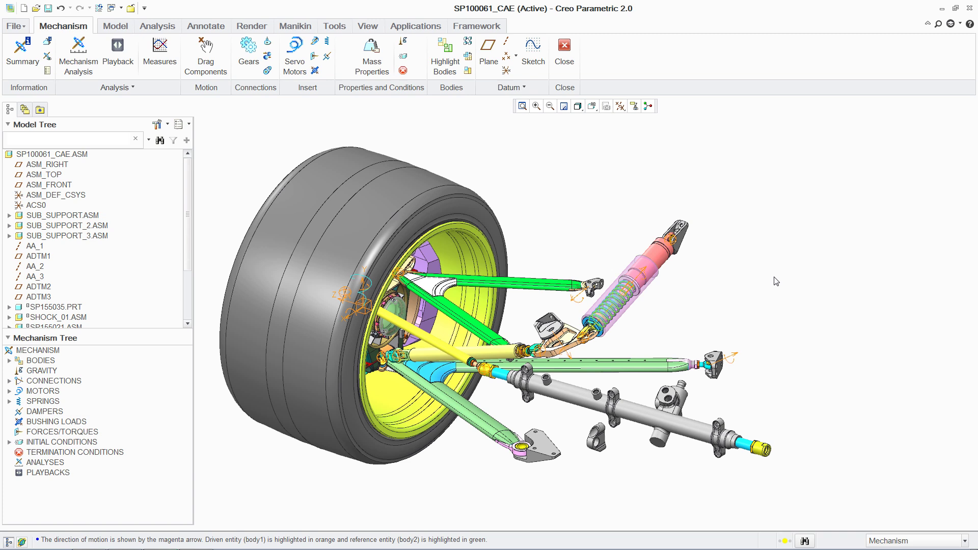
Run the Dynamic analysis 'motion' for 10 seconds from InitCond1
{"action": "left_click", "coordinate": [78, 51]}
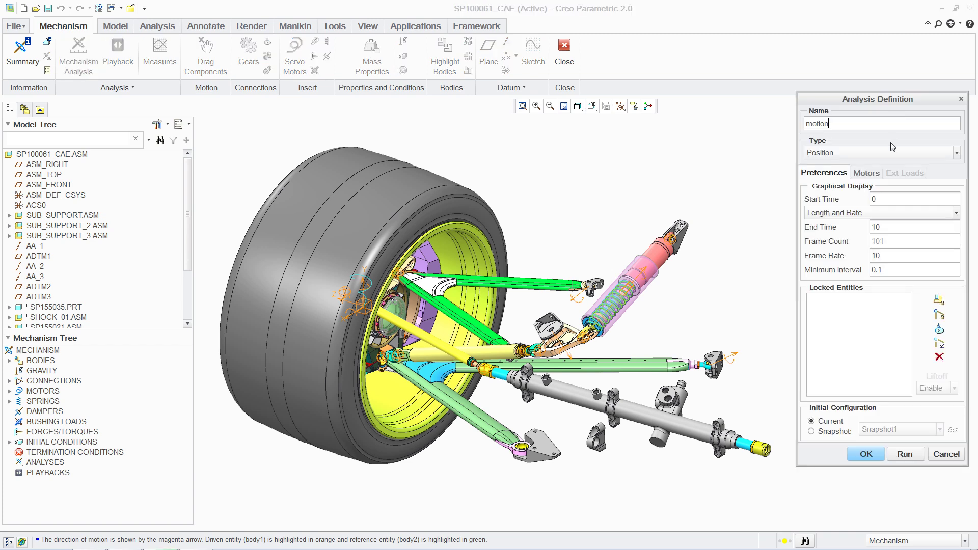
{"action": "left_click", "coordinate": [882, 155]}
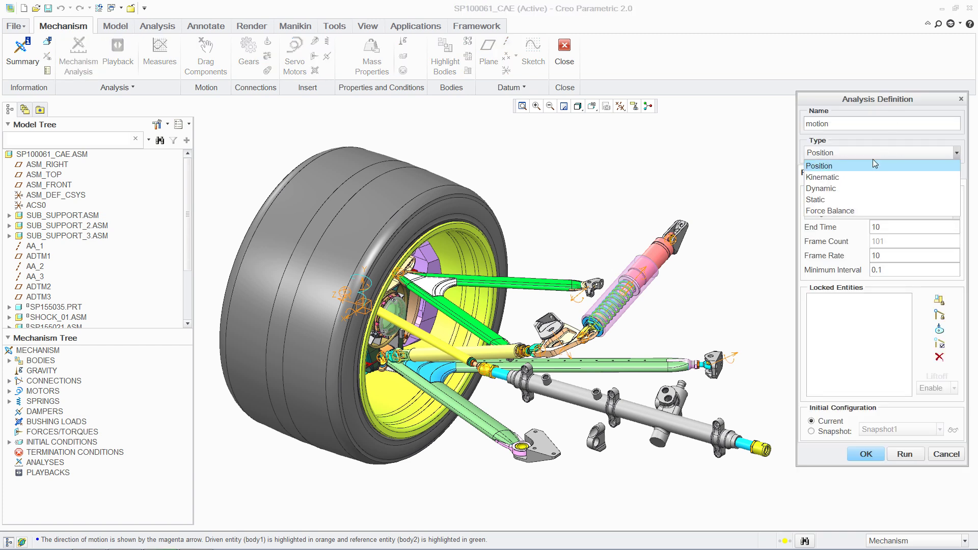
{"action": "left_click", "coordinate": [832, 189]}
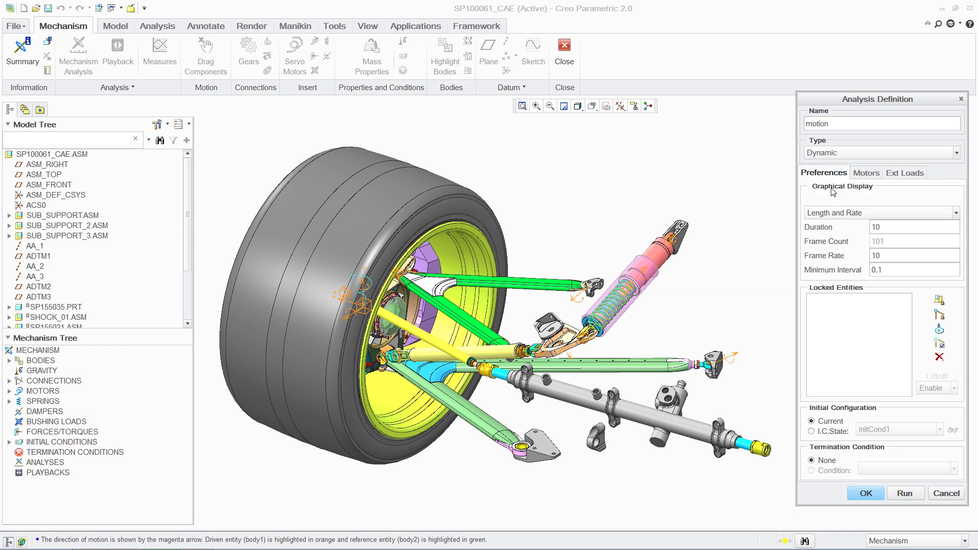
{"action": "left_click", "coordinate": [908, 493]}
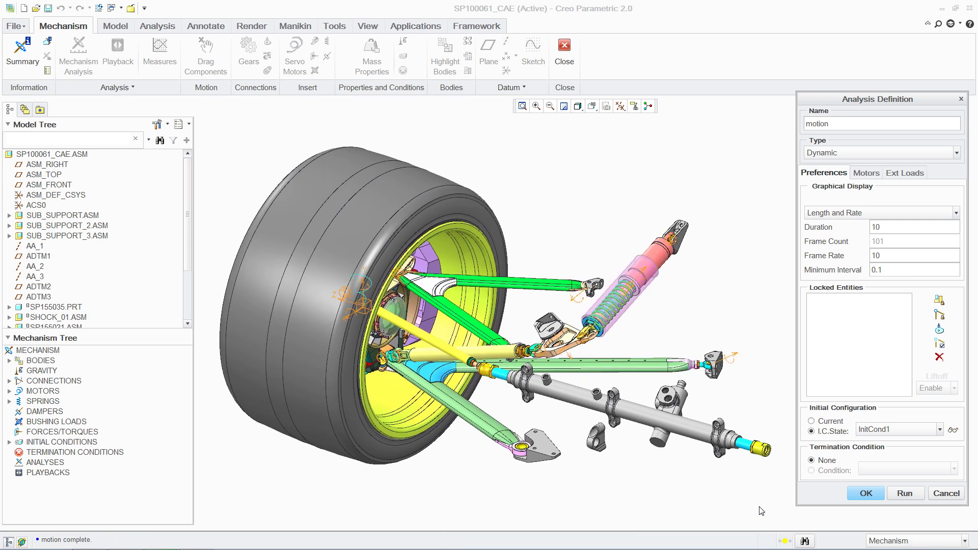
Graph measure_F1, measure_F2 and measure_F3 versus time for 'motion' and play the animation
{"action": "left_click", "coordinate": [866, 493]}
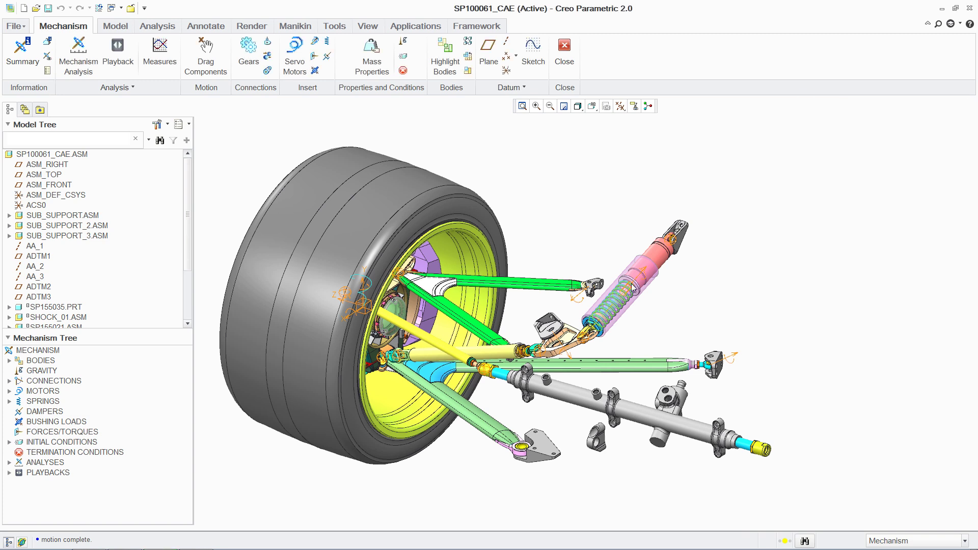
{"action": "left_click", "coordinate": [162, 47]}
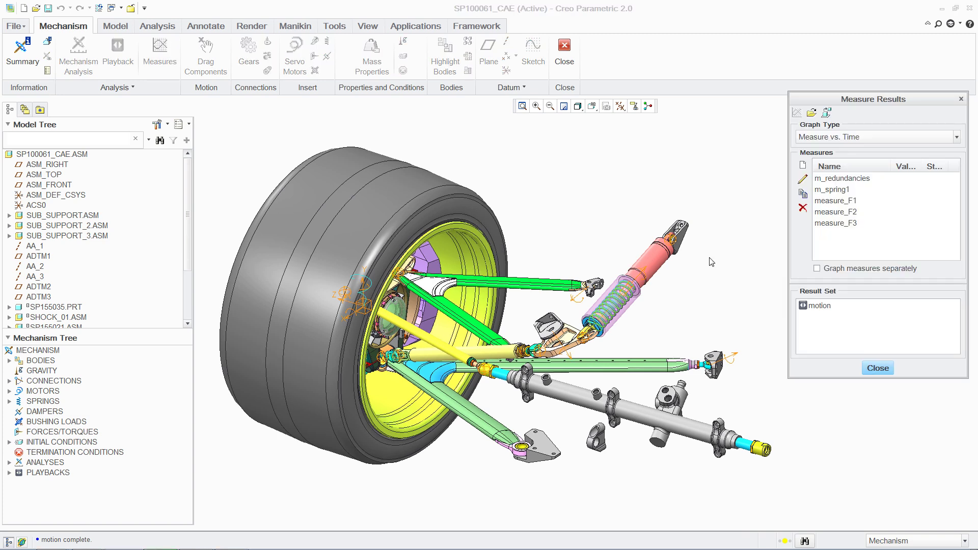
{"action": "left_click", "coordinate": [846, 203]}
{"action": "left_click", "coordinate": [849, 213], "text": "ctrl"}
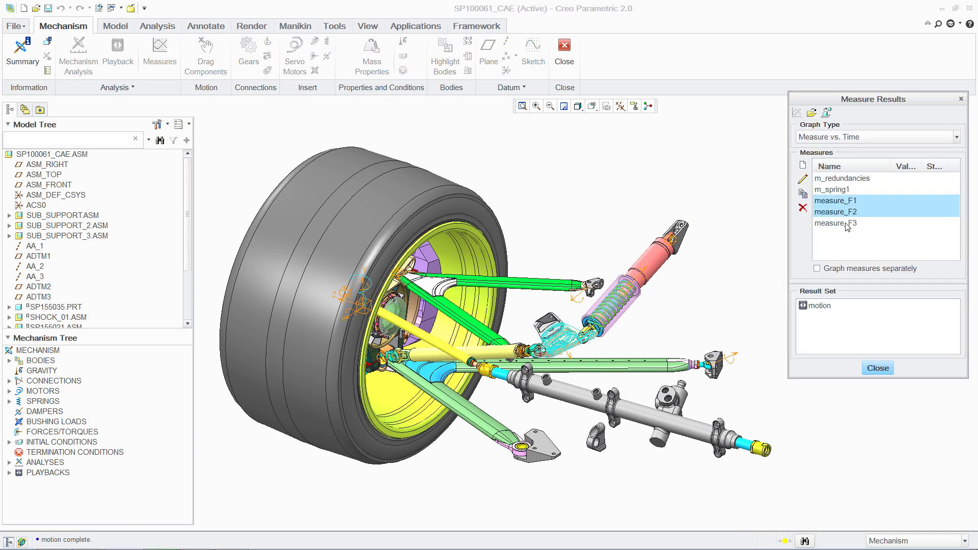
{"action": "left_click", "coordinate": [849, 224], "text": "ctrl"}
{"action": "left_click", "coordinate": [822, 306]}
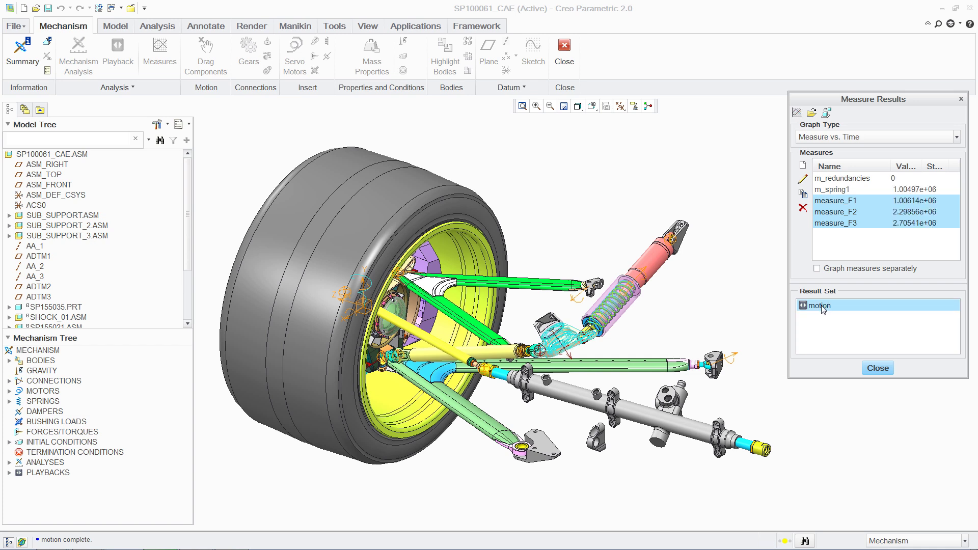
{"action": "left_click", "coordinate": [798, 113]}
{"action": "left_click", "coordinate": [936, 135]}
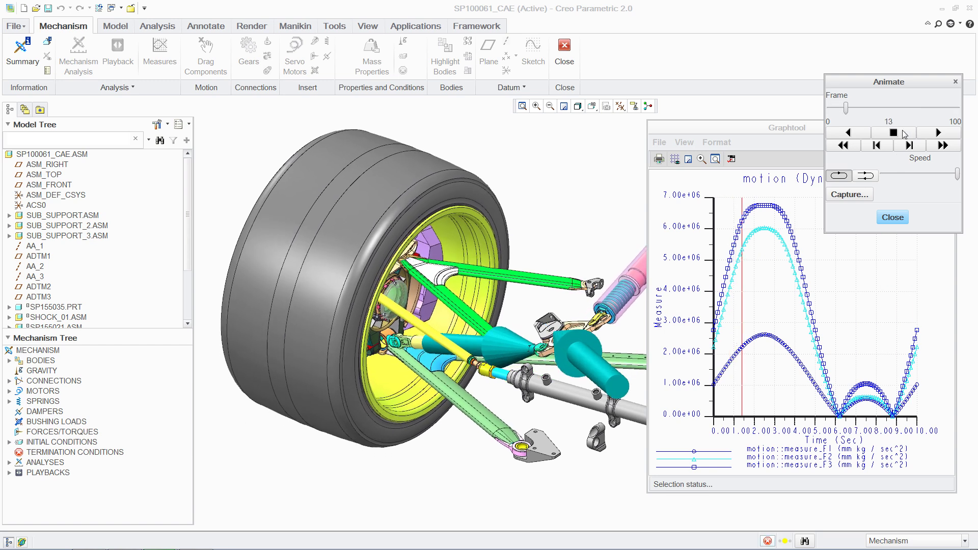
Export the connection forces on SP155035.PRT at time 2.5 sec to Creo Simulate
{"action": "left_click", "coordinate": [897, 216]}
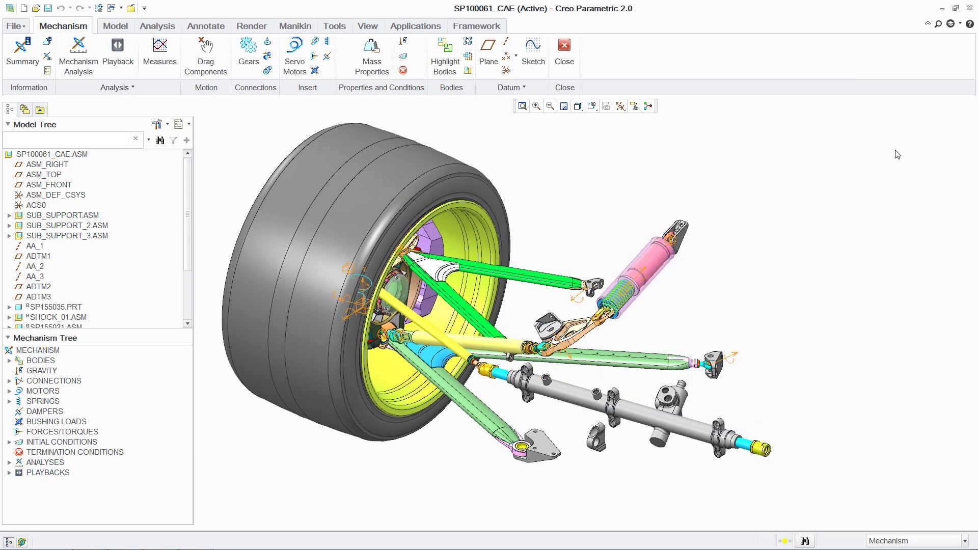
{"action": "left_click", "coordinate": [125, 88]}
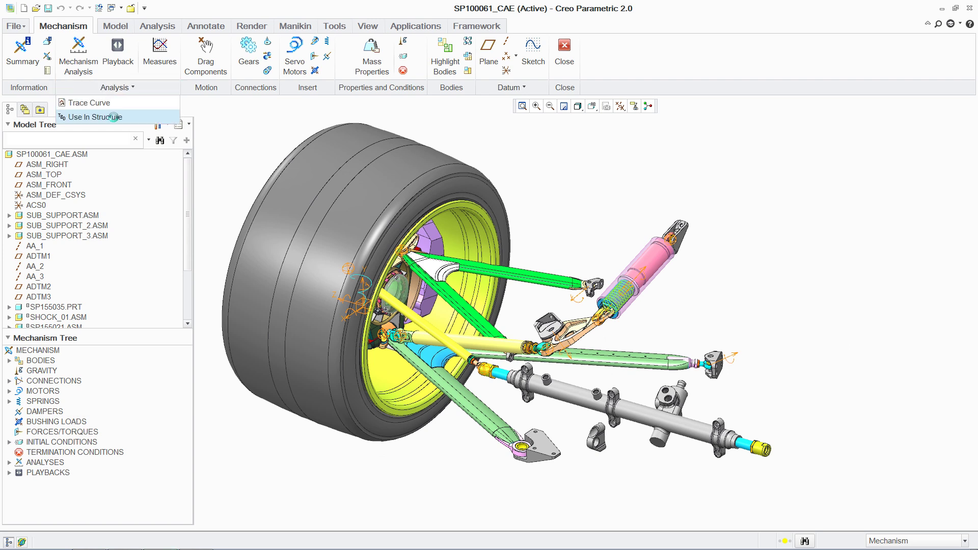
{"action": "left_click", "coordinate": [116, 118]}
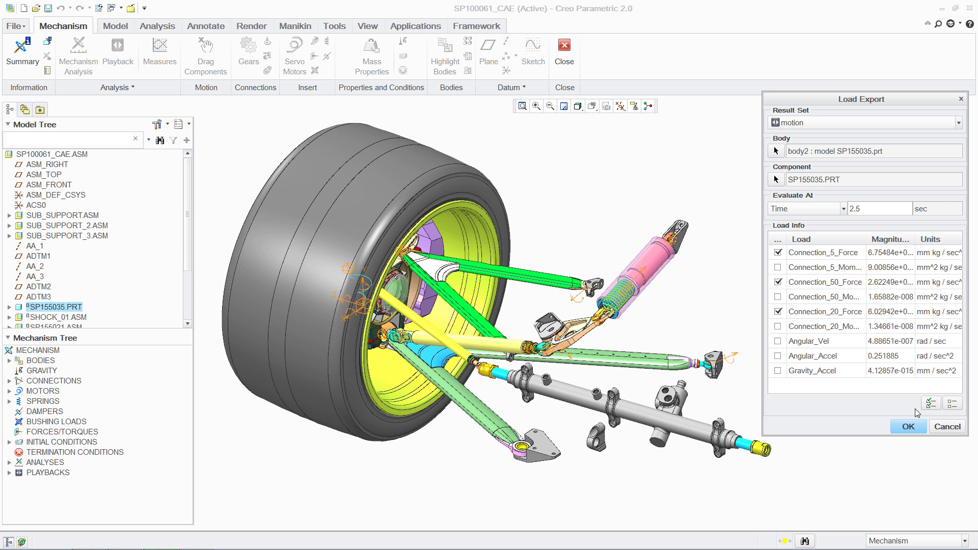
{"action": "left_click", "coordinate": [908, 427]}
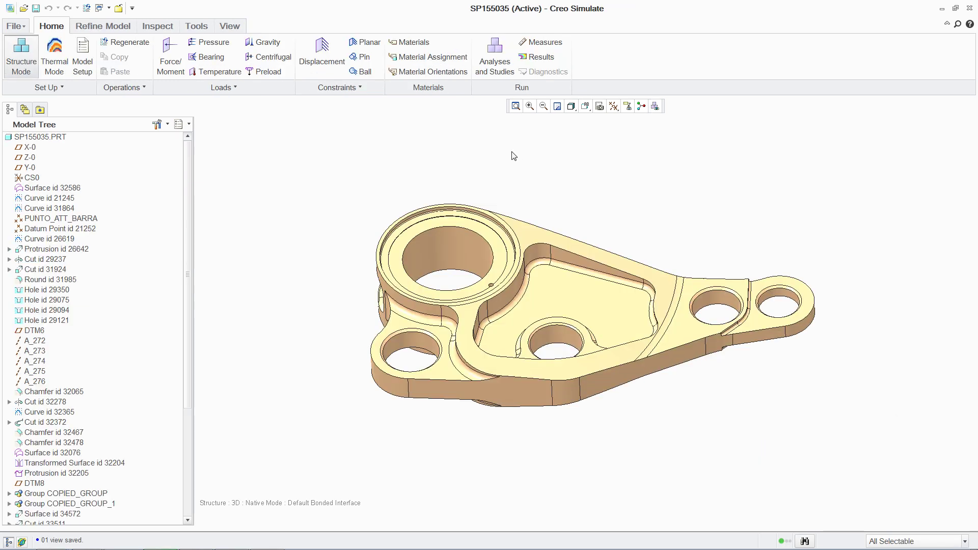
Add AL6061 from the material library and assign it to the whole bracket
{"action": "left_click", "coordinate": [412, 44]}
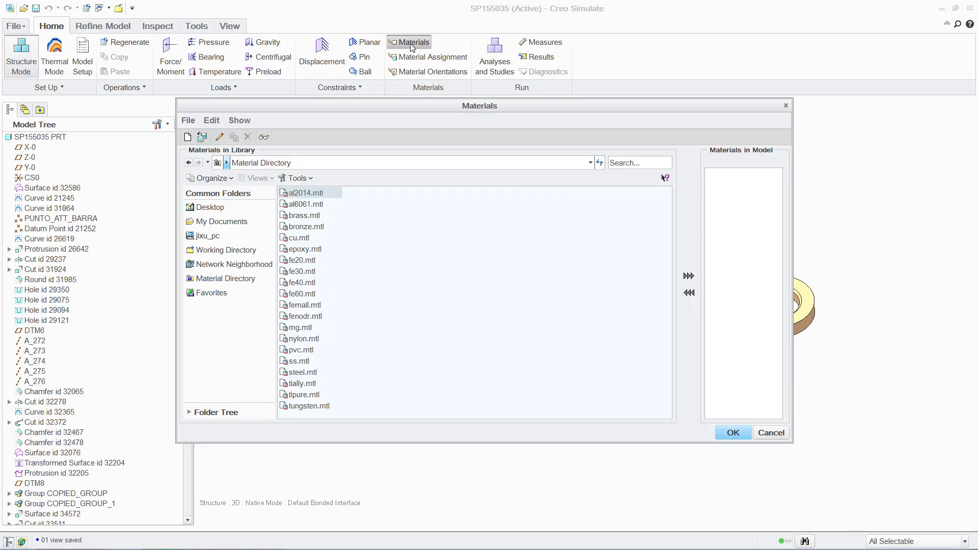
{"action": "double_click", "coordinate": [305, 204]}
{"action": "left_click", "coordinate": [734, 433]}
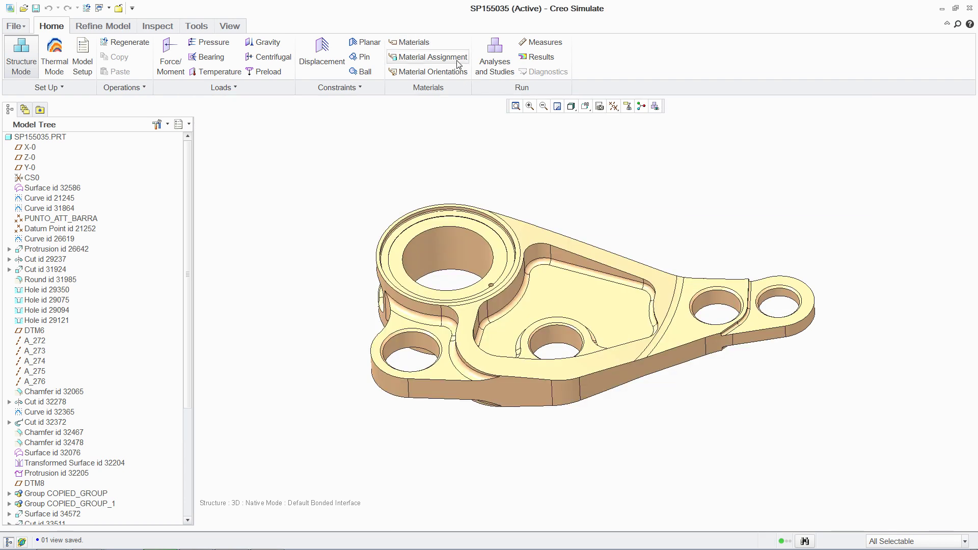
{"action": "left_click", "coordinate": [458, 61]}
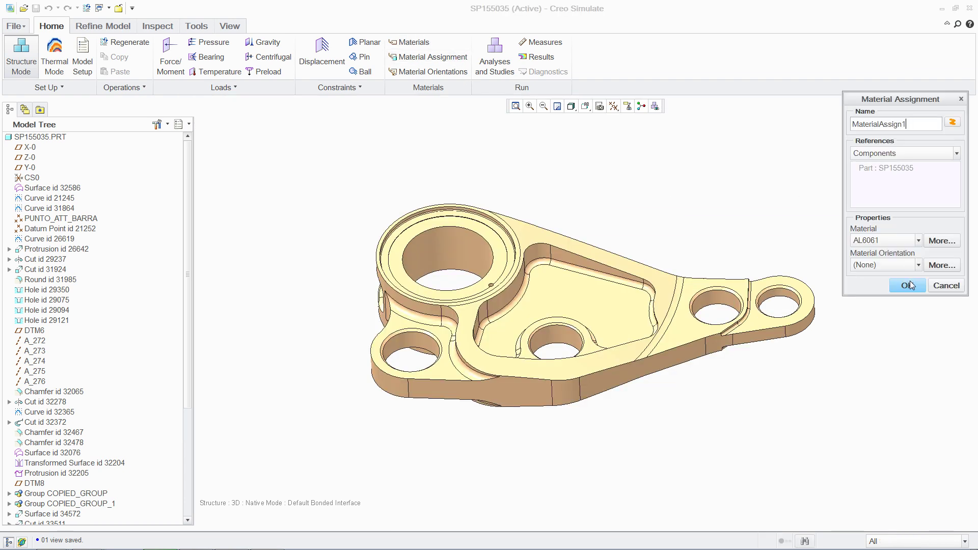
{"action": "left_click", "coordinate": [908, 285]}
{"action": "left_click", "coordinate": [765, 210]}
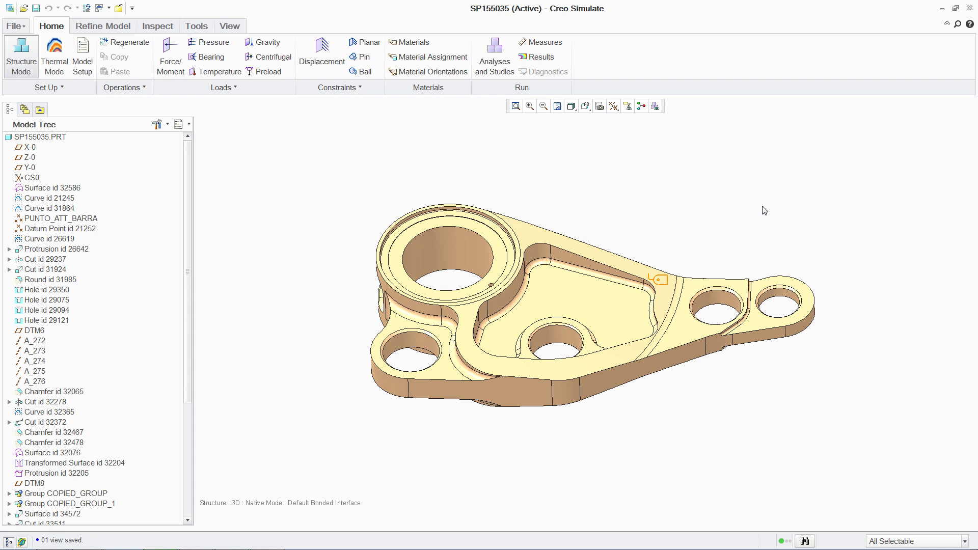
Import the three connection forces as mechanism load set MechanismLoadSet1
{"action": "left_click", "coordinate": [231, 88]}
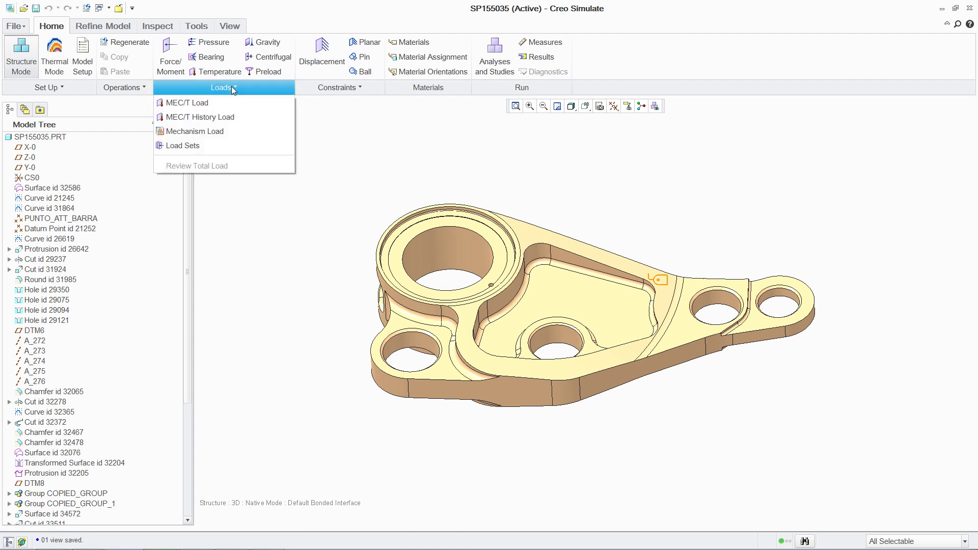
{"action": "left_click", "coordinate": [213, 134]}
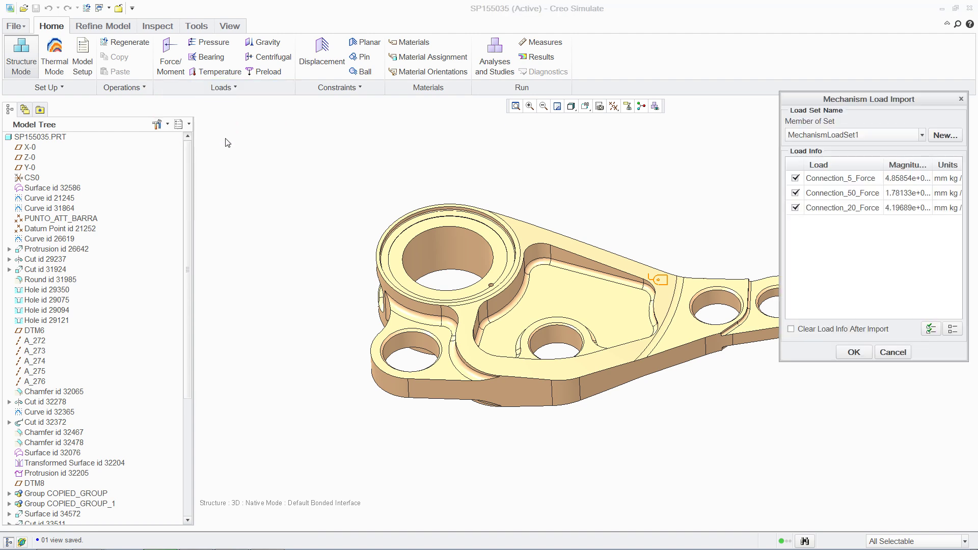
{"action": "left_click", "coordinate": [854, 353]}
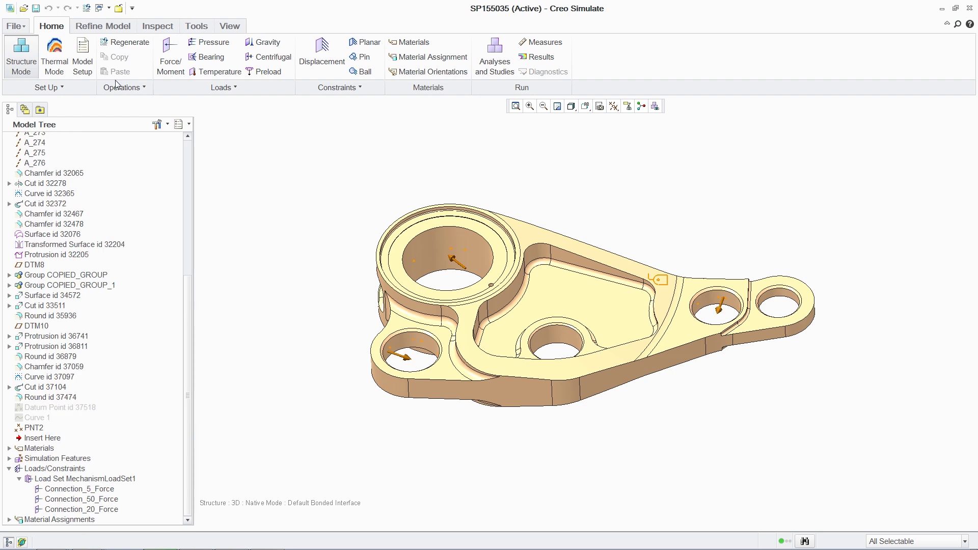
Mesh the bracket with AutoGEM (1680 nodes) and return to the Home tab
{"action": "left_click", "coordinate": [94, 26]}
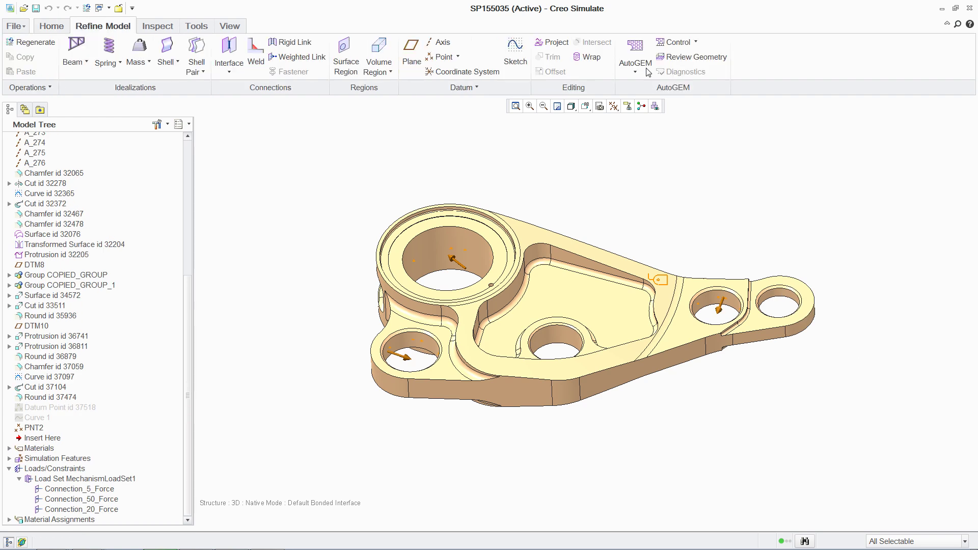
{"action": "left_click", "coordinate": [635, 51]}
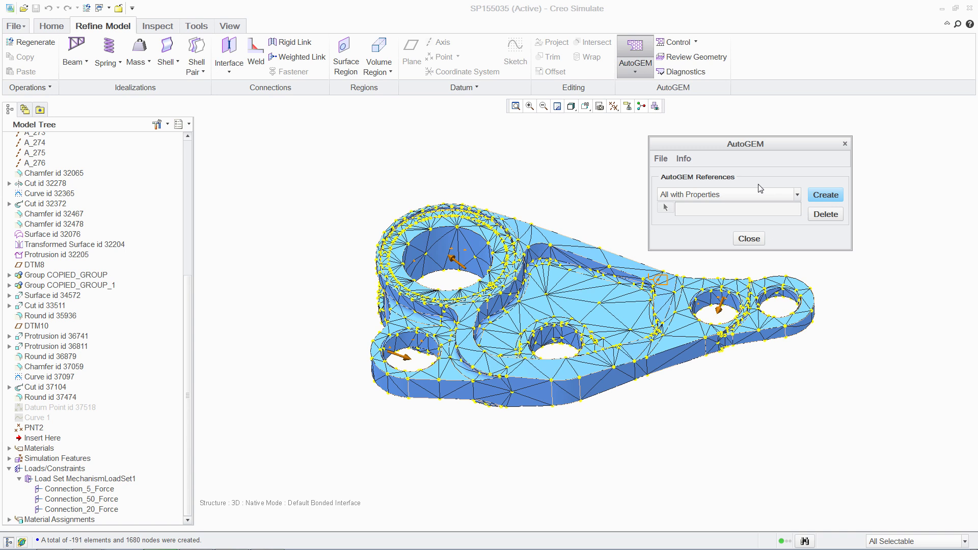
{"action": "left_click", "coordinate": [755, 239]}
{"action": "left_click", "coordinate": [51, 26]}
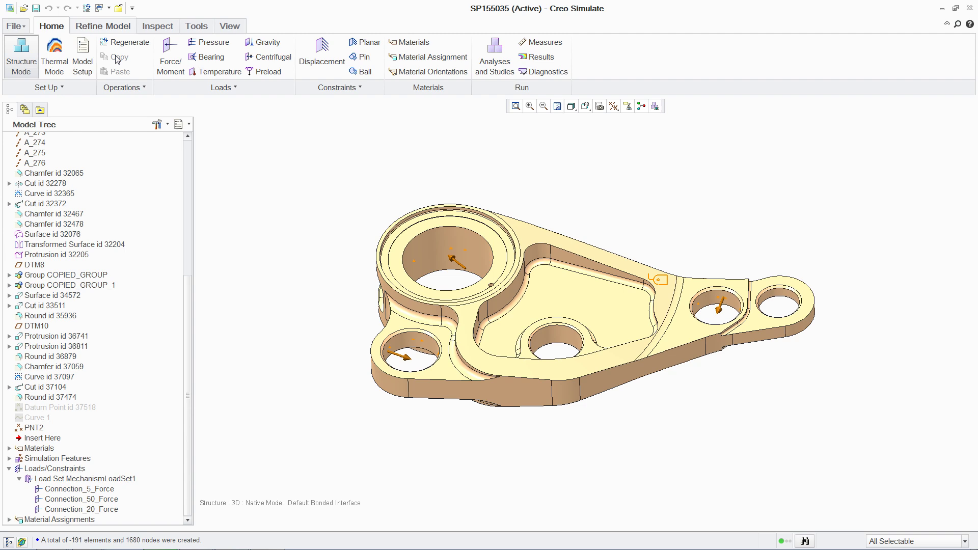
Create static analysis 'sta', run it and review results (von Mises max 69.32 MPa)
{"action": "left_click", "coordinate": [495, 56]}
{"action": "left_click", "coordinate": [355, 178]}
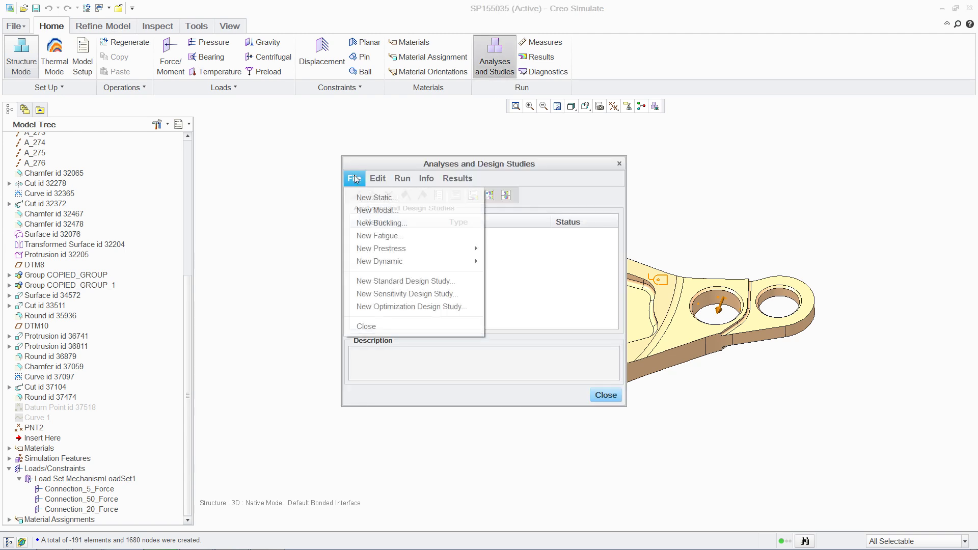
{"action": "left_click", "coordinate": [381, 197]}
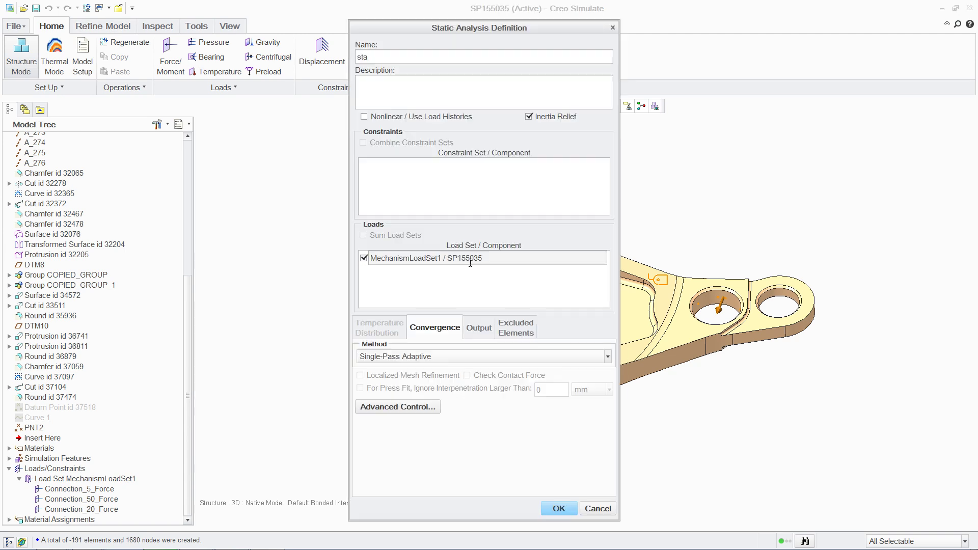
{"action": "left_click", "coordinate": [559, 509]}
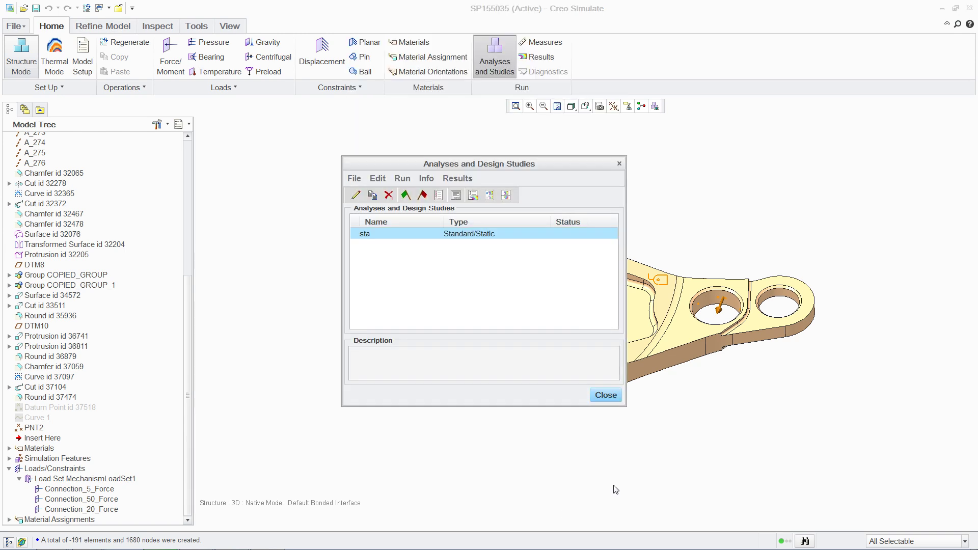
{"action": "left_click", "coordinate": [406, 196]}
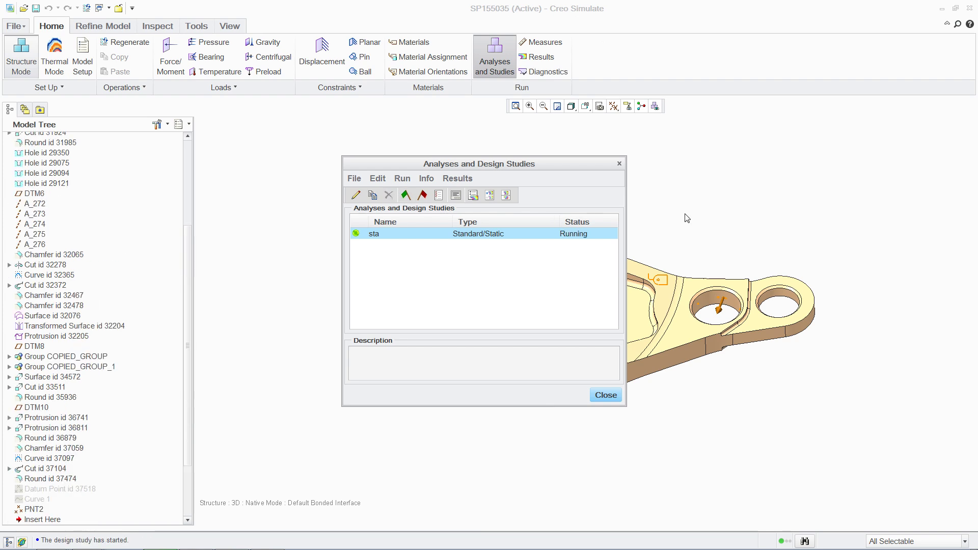
{"action": "left_click", "coordinate": [490, 196]}
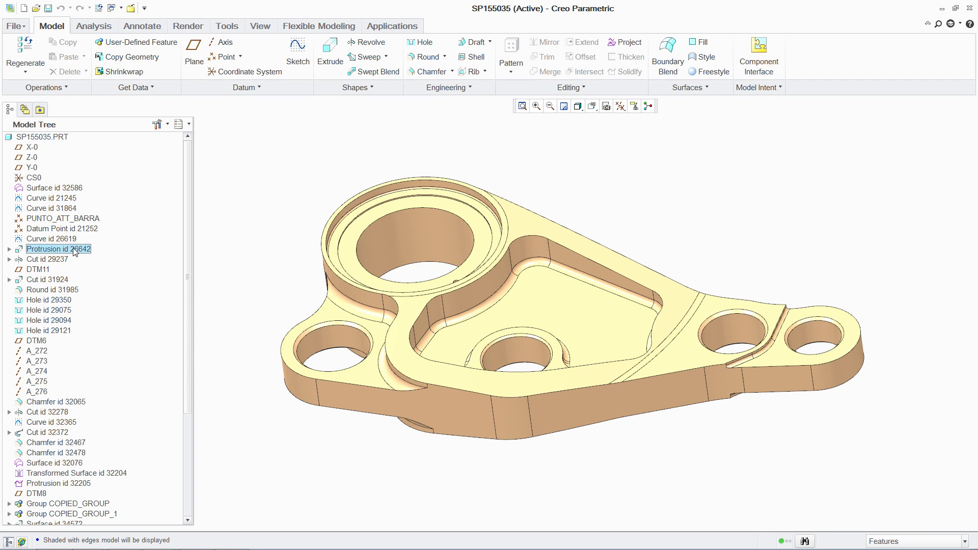
Change the Protrusion id 26642 dimension to 13 and regenerate the part
{"action": "left_click", "coordinate": [75, 250]}
{"action": "right_click", "coordinate": [75, 250]}
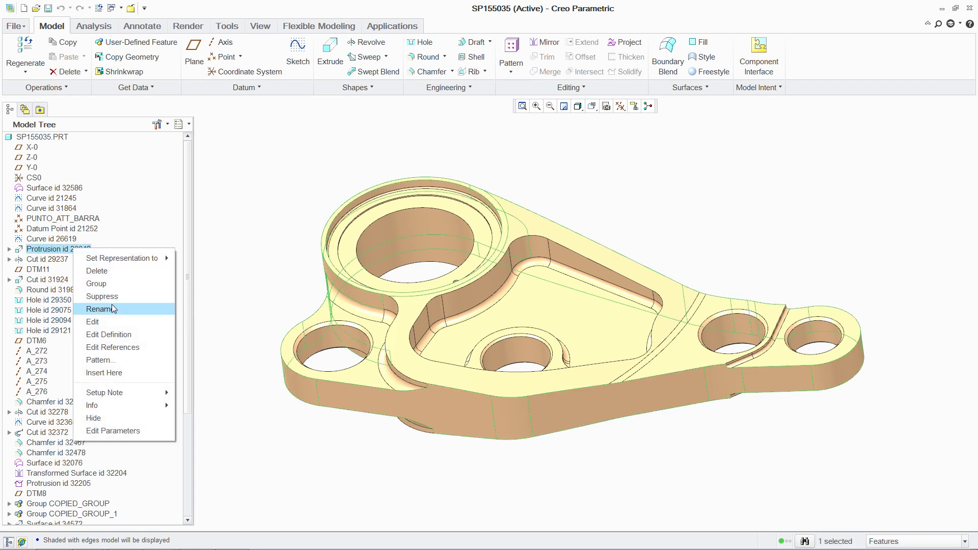
{"action": "left_click", "coordinate": [102, 322]}
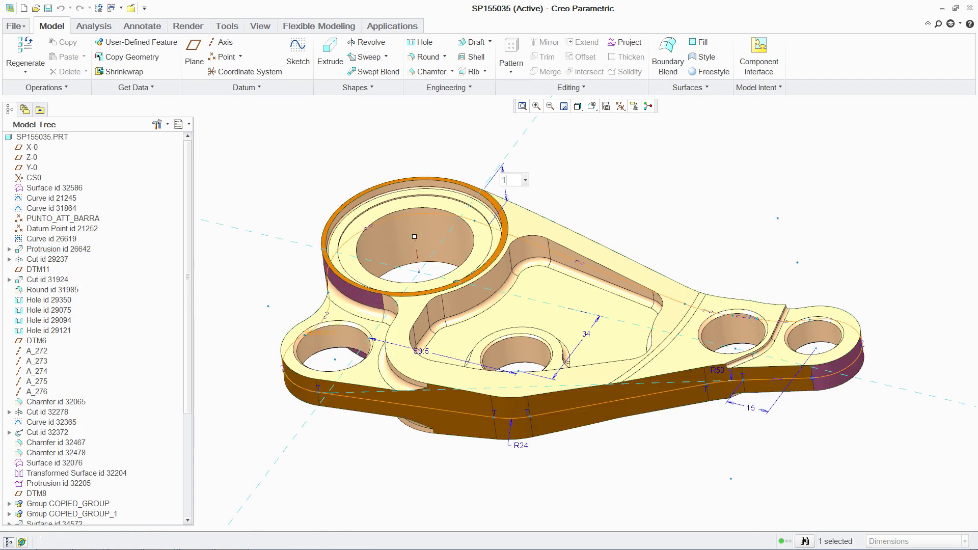
{"action": "key", "text": "Return"}
{"action": "key", "text": "ctrl+g"}
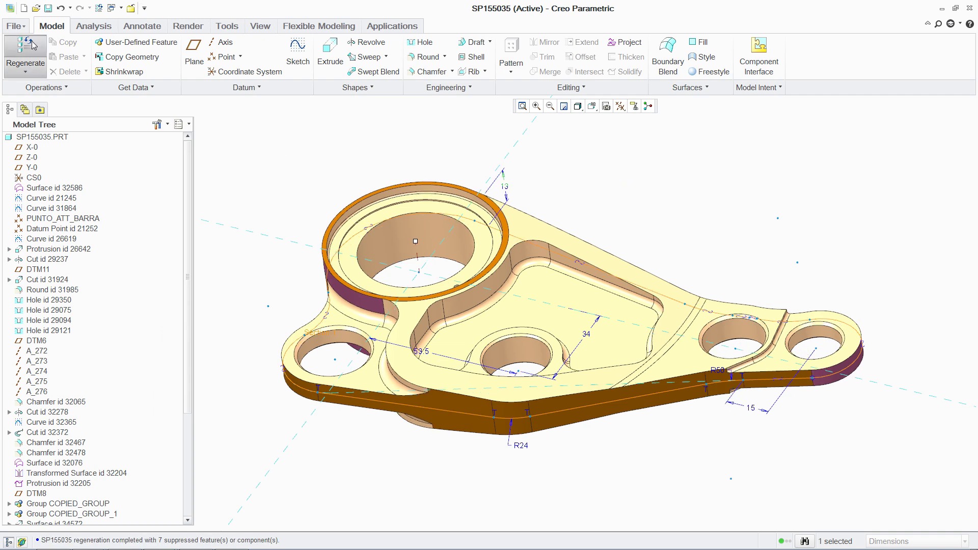
Extrude Sketch 1 as a Through All cut in the central pocket
{"action": "scroll", "coordinate": [67, 515], "scroll_direction": "down", "scroll_amount": 5}
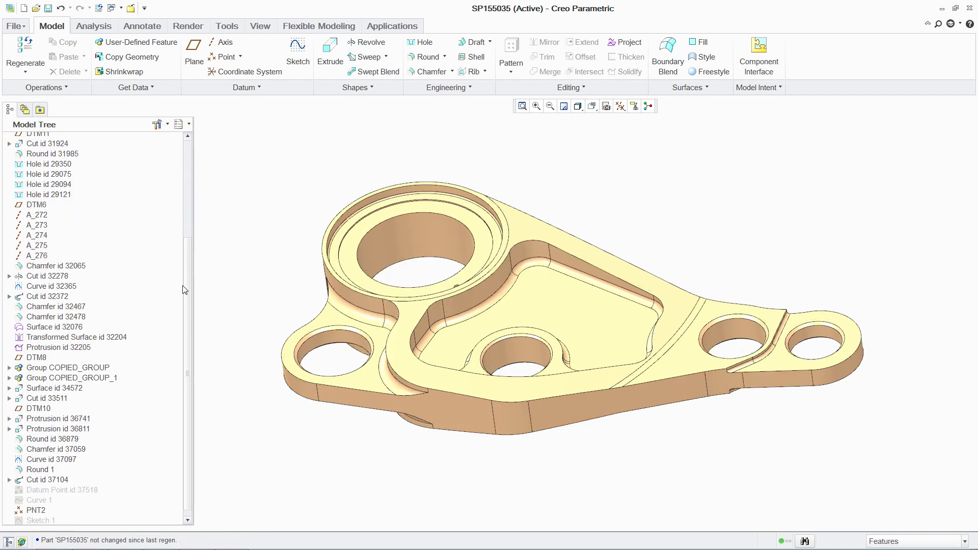
{"action": "left_click", "coordinate": [47, 511]}
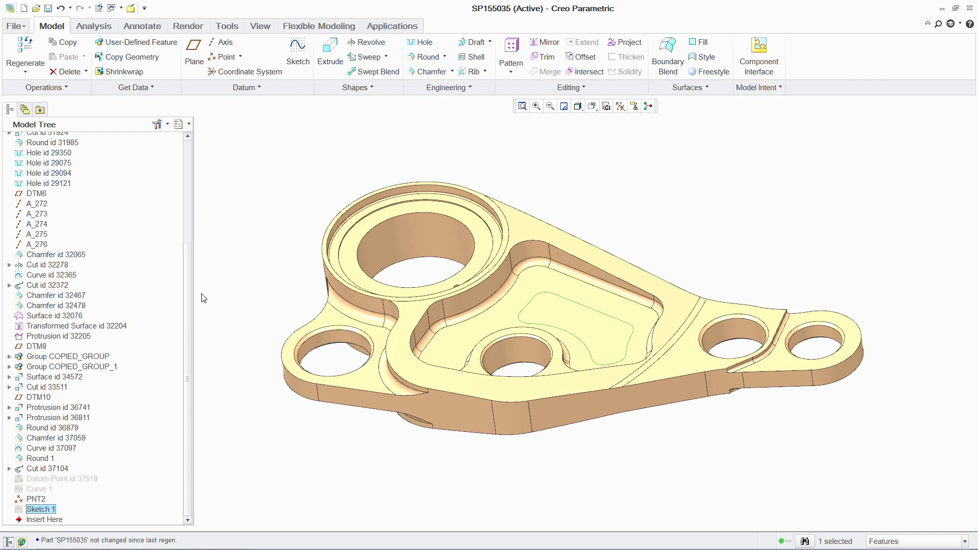
{"action": "left_click", "coordinate": [330, 51]}
{"action": "left_click", "coordinate": [57, 57]}
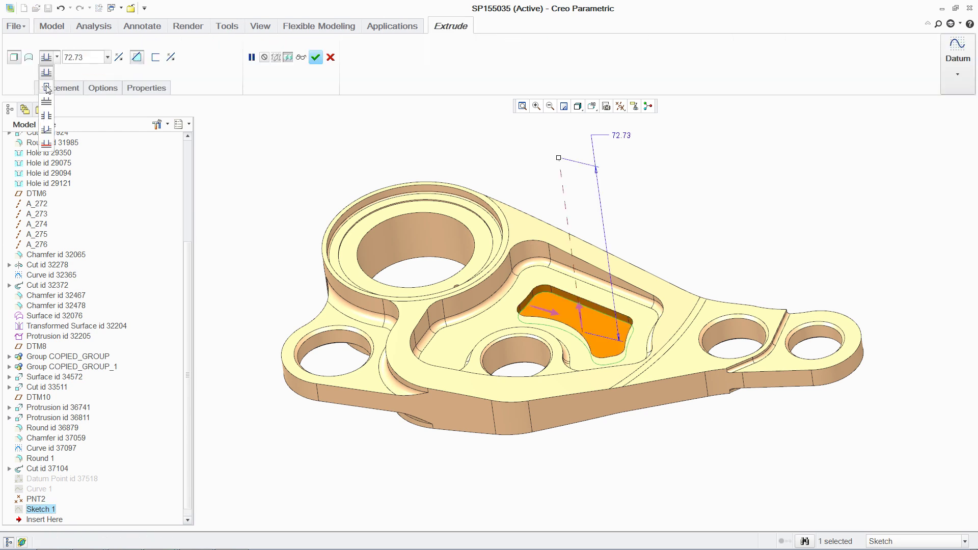
{"action": "left_click", "coordinate": [47, 87]}
{"action": "left_click", "coordinate": [316, 57]}
Round the new opening's top edge with a 1.00 radius
{"action": "left_click", "coordinate": [421, 57]}
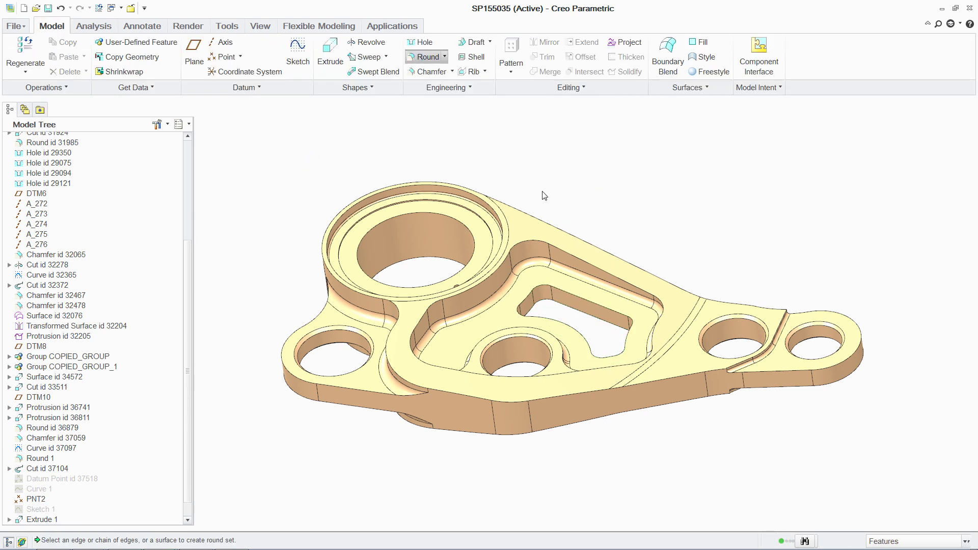
{"action": "left_click", "coordinate": [586, 298]}
{"action": "left_click", "coordinate": [318, 58]}
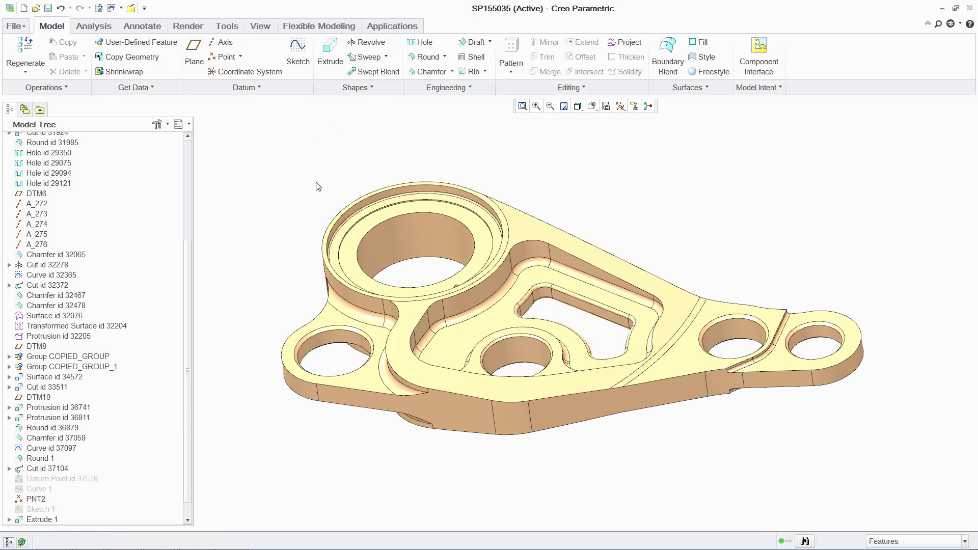
Save the bracket, copy sta as sta_opt, run it and review results (max 77.52 MPa)
{"action": "left_click", "coordinate": [48, 8]}
{"action": "left_click", "coordinate": [369, 423]}
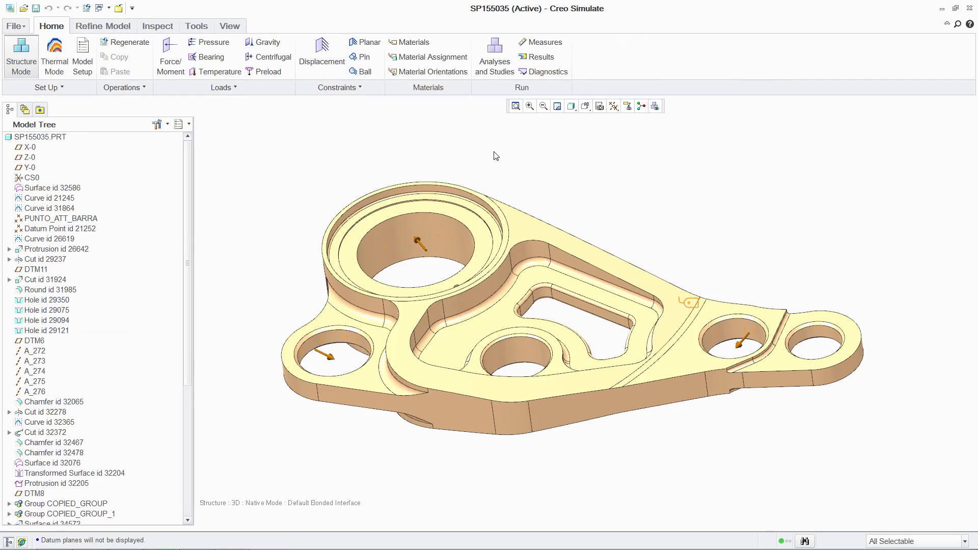
{"action": "left_click", "coordinate": [495, 56]}
{"action": "left_click", "coordinate": [376, 190]}
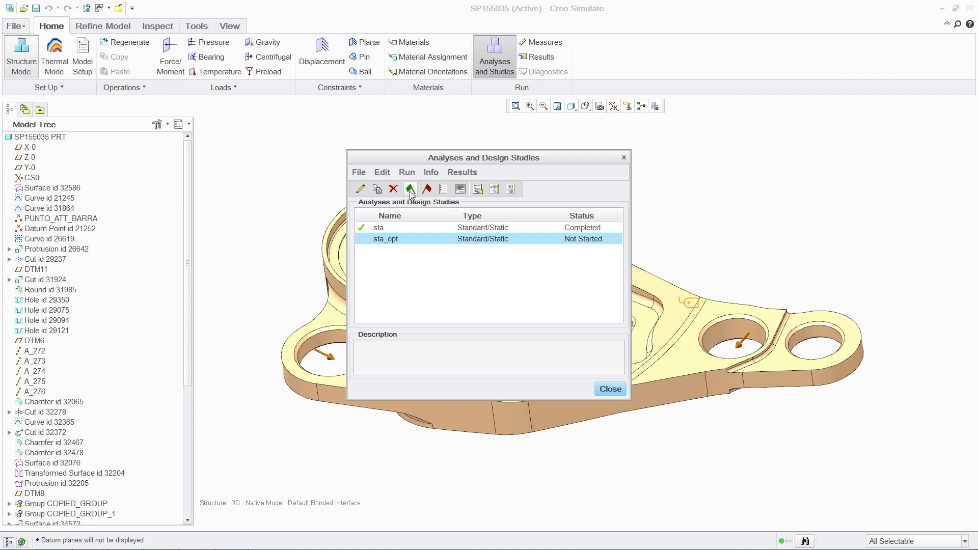
{"action": "left_click", "coordinate": [410, 190]}
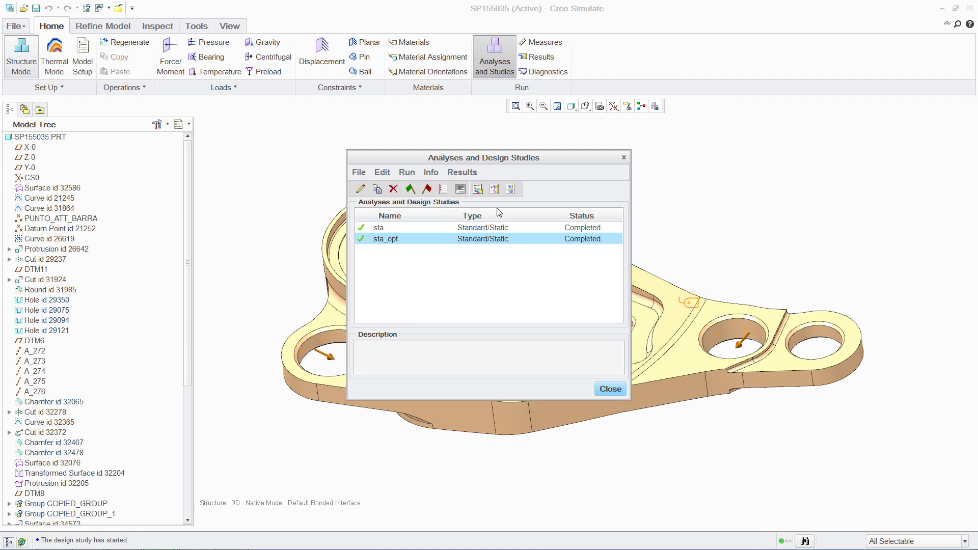
{"action": "left_click", "coordinate": [494, 190]}
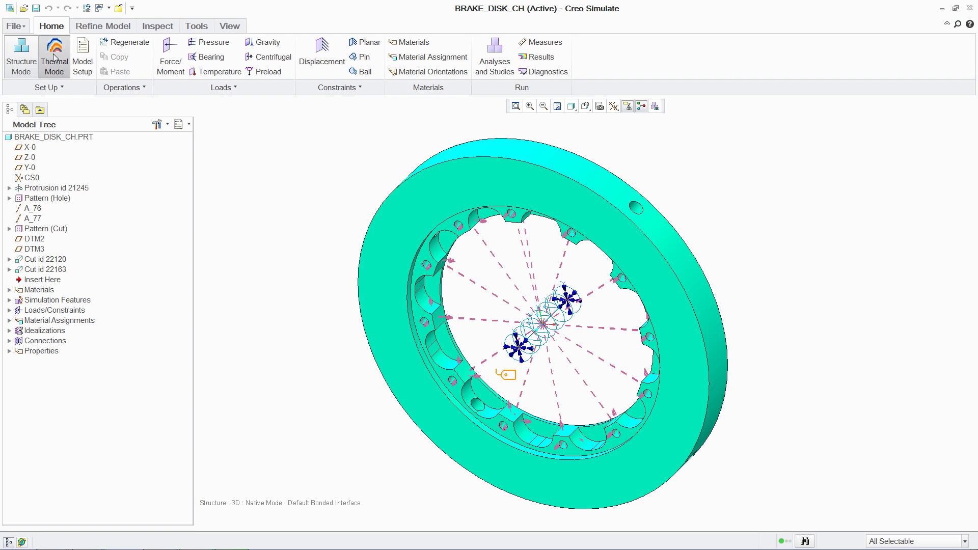
In thermal mode, set the BndryCond2 convection condition to 10 W/(m^2 K)
{"action": "left_click", "coordinate": [54, 56]}
{"action": "left_click", "coordinate": [65, 331]}
{"action": "right_click", "coordinate": [64, 332]}
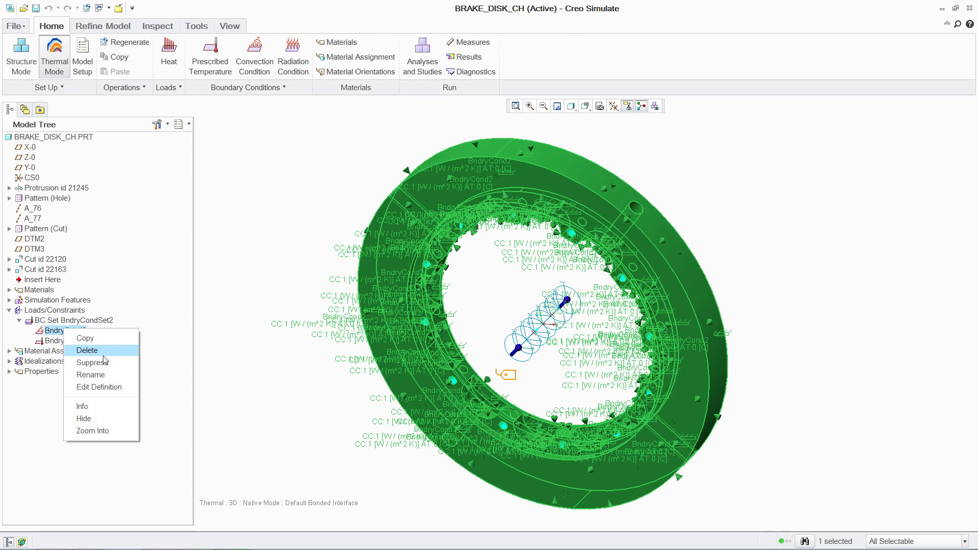
{"action": "left_click", "coordinate": [121, 390]}
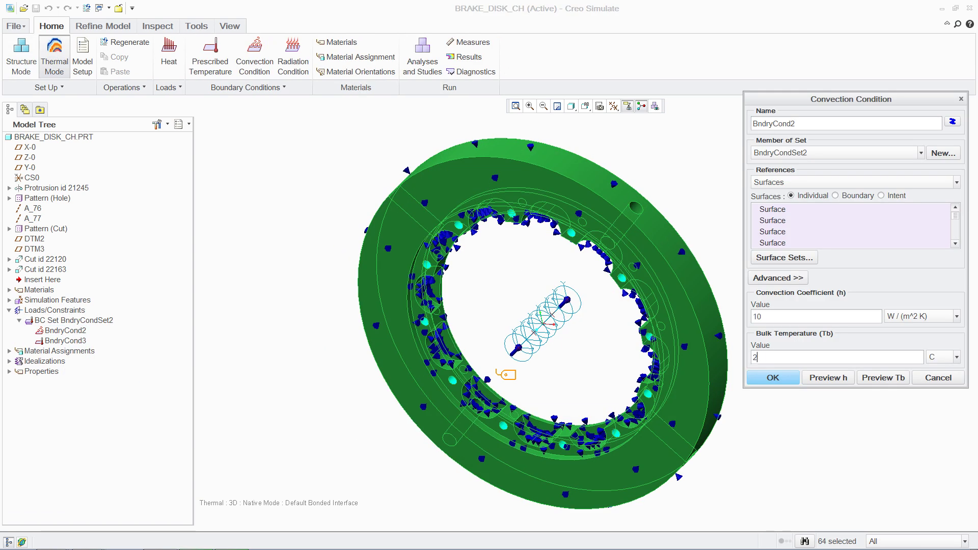
{"action": "left_click", "coordinate": [770, 378]}
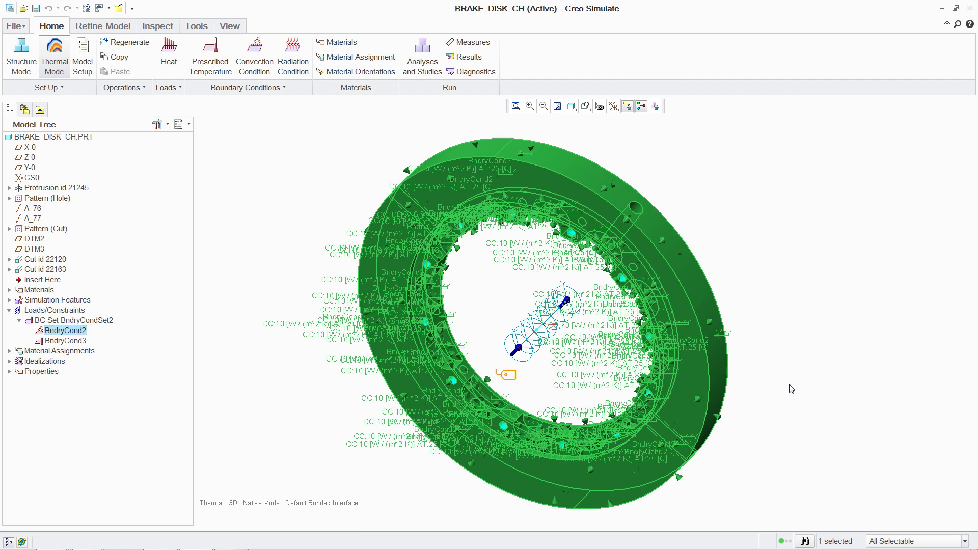
Apply an 850 W heat load HeatLoad1 to both braking faces of the disk
{"action": "left_click", "coordinate": [169, 51]}
{"action": "left_click", "coordinate": [662, 243]}
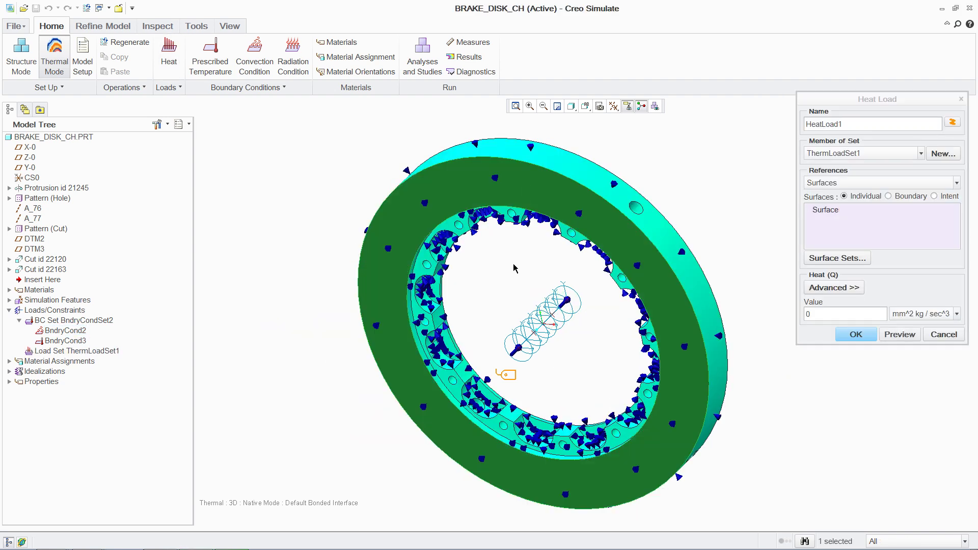
{"action": "left_click", "coordinate": [509, 285], "text": "ctrl"}
{"action": "middle_click_drag", "start_coordinate": [509, 286], "coordinate": [540, 293]}
{"action": "double_click", "coordinate": [841, 314]}
{"action": "type", "text": "85"}
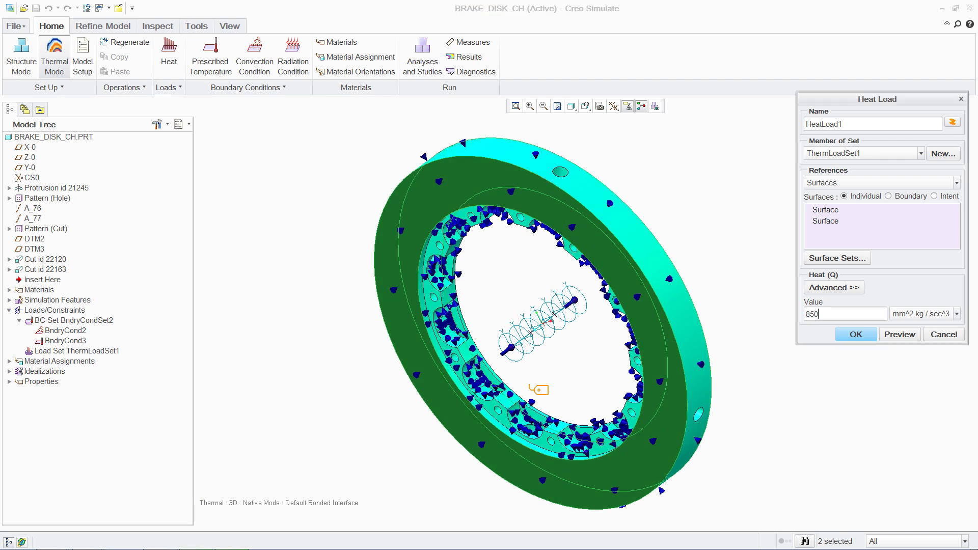
{"action": "left_click", "coordinate": [957, 314]}
{"action": "left_click", "coordinate": [912, 416]}
{"action": "left_click", "coordinate": [856, 334]}
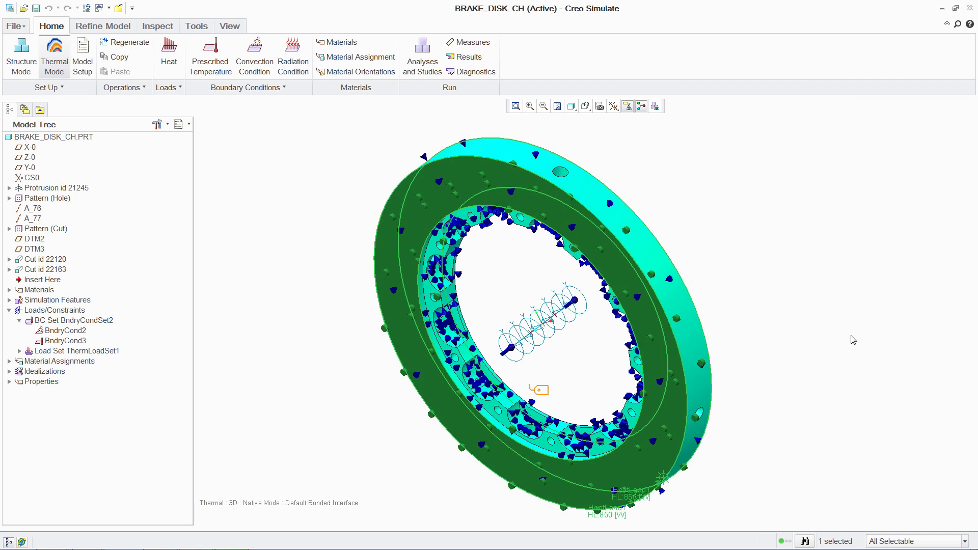
{"action": "left_click", "coordinate": [299, 300]}
Create and run steady-state thermal analysis 'thermal', then review temperatures (384.488–399.639 C) and heat flux
{"action": "left_click", "coordinate": [421, 55]}
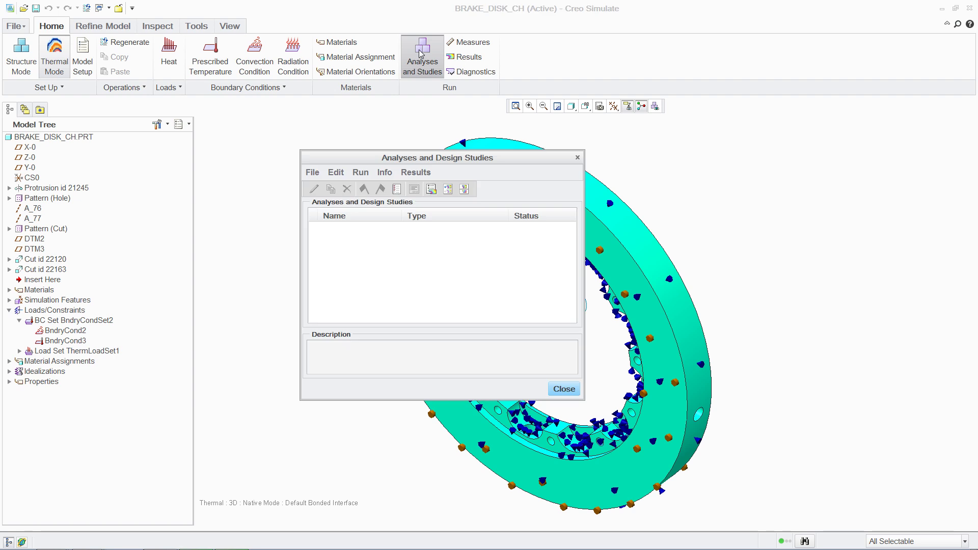
{"action": "left_click", "coordinate": [313, 172]}
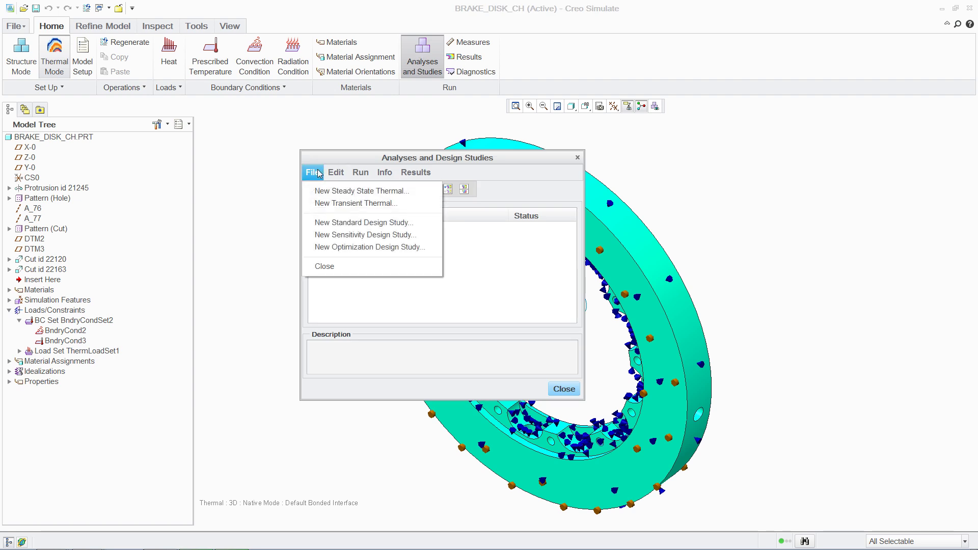
{"action": "left_click", "coordinate": [347, 191]}
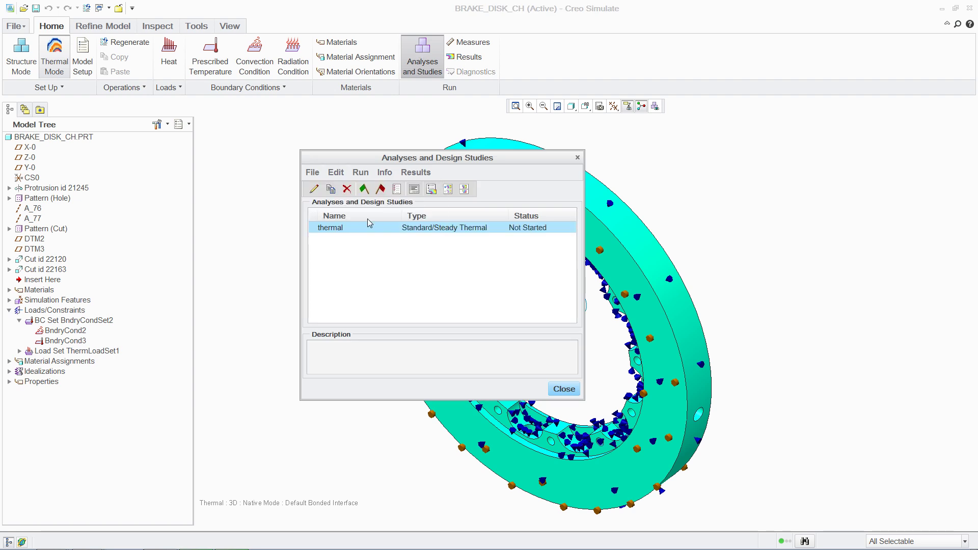
{"action": "left_click", "coordinate": [364, 189]}
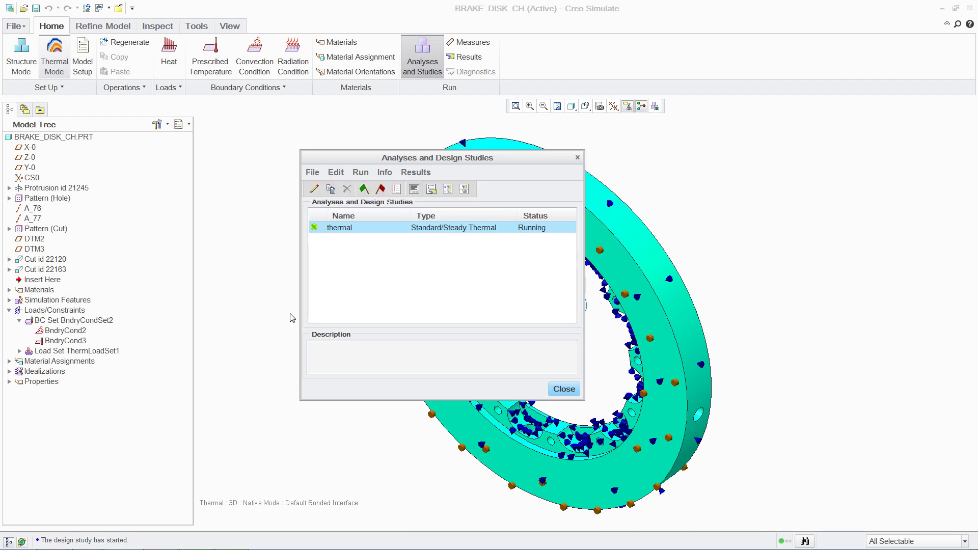
{"action": "left_click", "coordinate": [449, 189]}
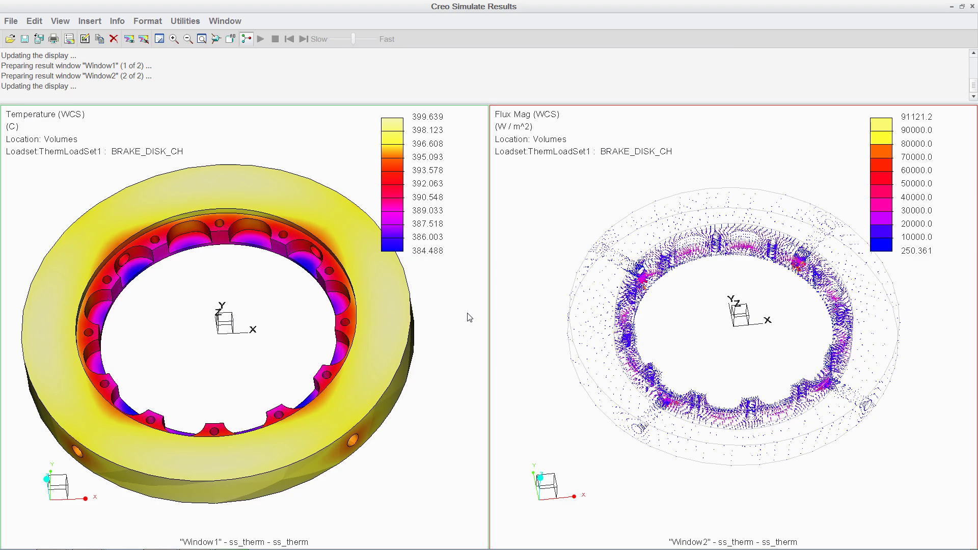
In Structure mode, apply a force/moment load to both disk faces as total load at point PNT2
{"action": "left_click", "coordinate": [972, 7]}
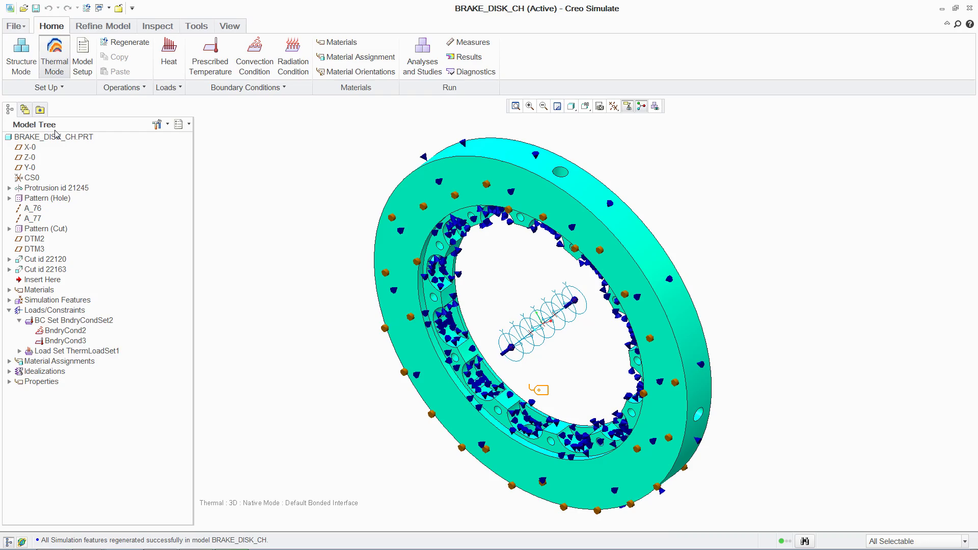
{"action": "left_click", "coordinate": [21, 56]}
{"action": "left_click", "coordinate": [164, 47]}
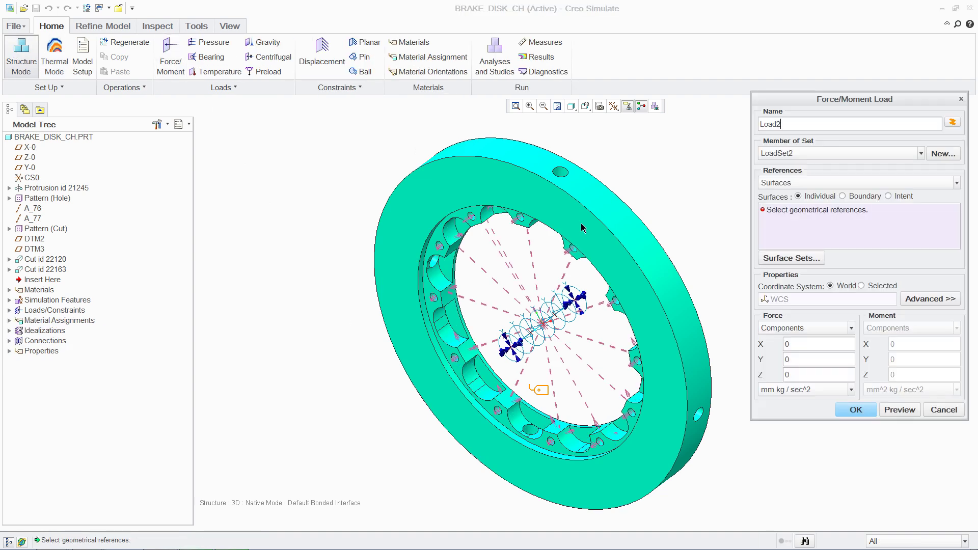
{"action": "left_click", "coordinate": [583, 228]}
{"action": "middle_click_drag", "start_coordinate": [584, 228], "coordinate": [411, 242]}
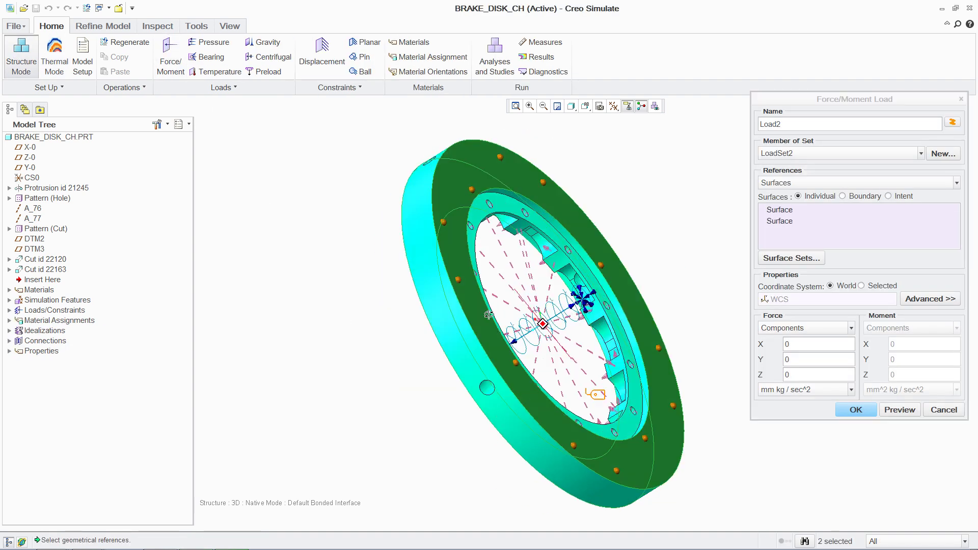
{"action": "left_click", "coordinate": [931, 299]}
{"action": "left_click", "coordinate": [856, 324]}
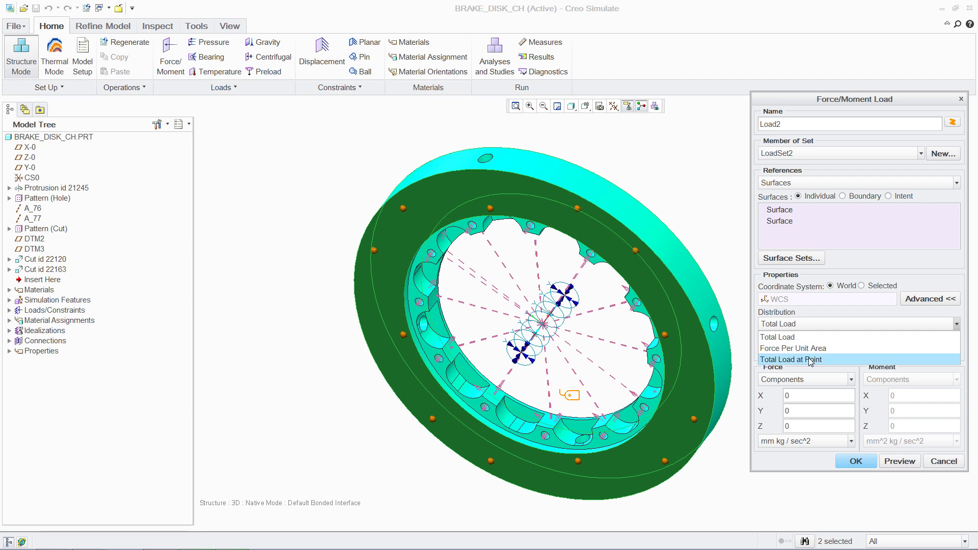
{"action": "left_click", "coordinate": [795, 361]}
{"action": "left_click", "coordinate": [545, 326]}
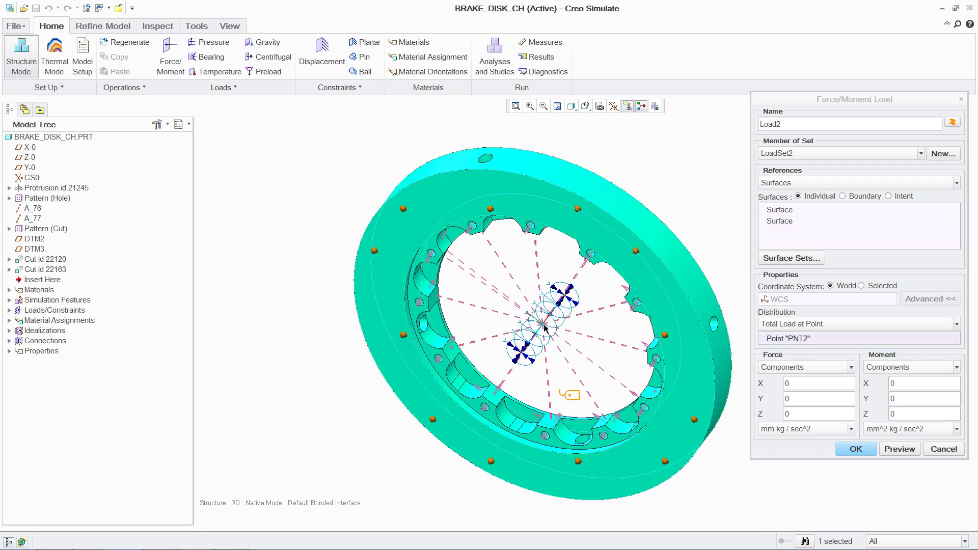
Set the load's Z moment to 160 m N and confirm it as Load2
{"action": "double_click", "coordinate": [909, 414]}
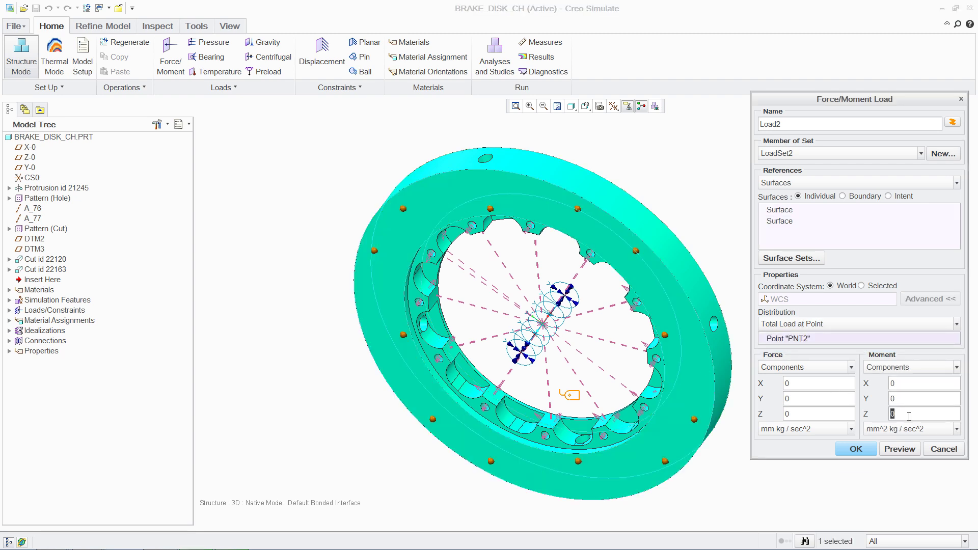
{"action": "left_click", "coordinate": [922, 429]}
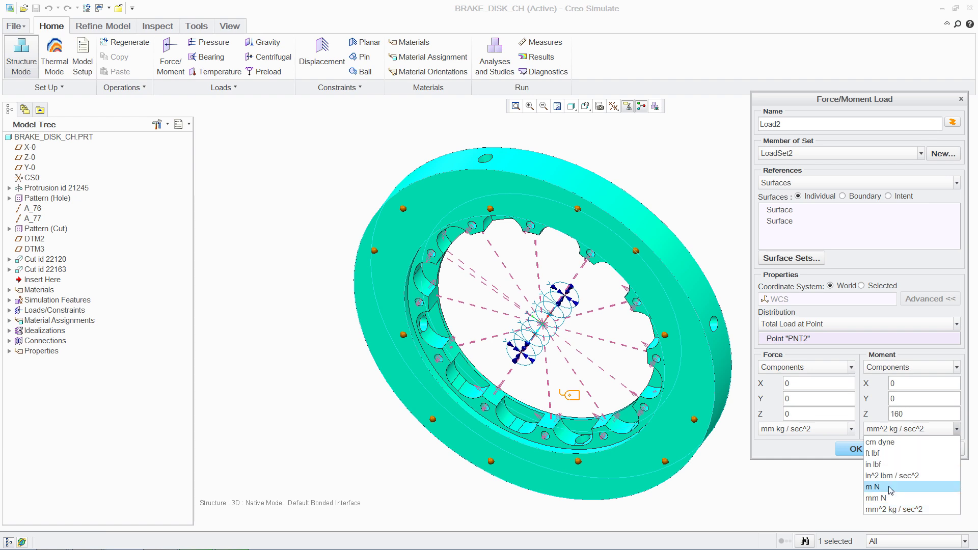
{"action": "left_click", "coordinate": [912, 488]}
{"action": "left_click", "coordinate": [901, 449]}
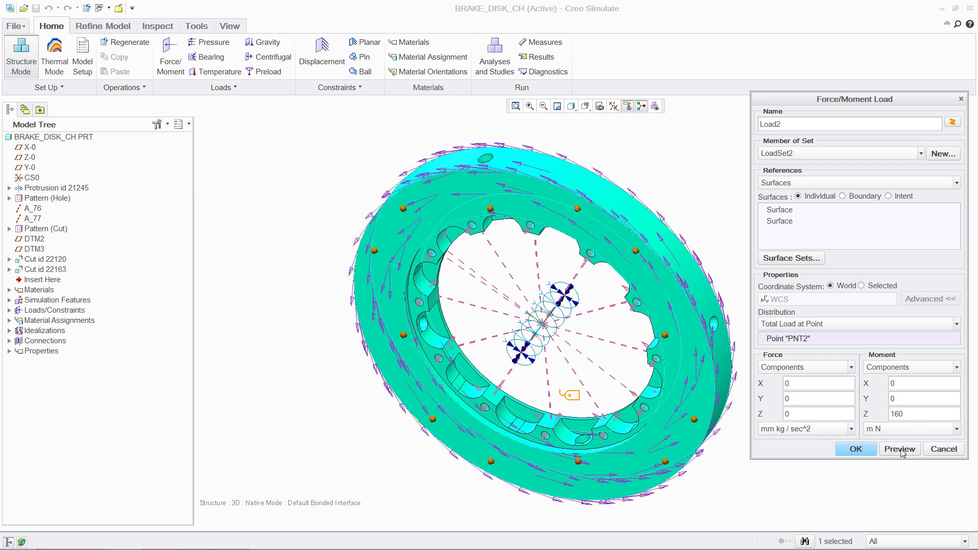
{"action": "left_click", "coordinate": [857, 450]}
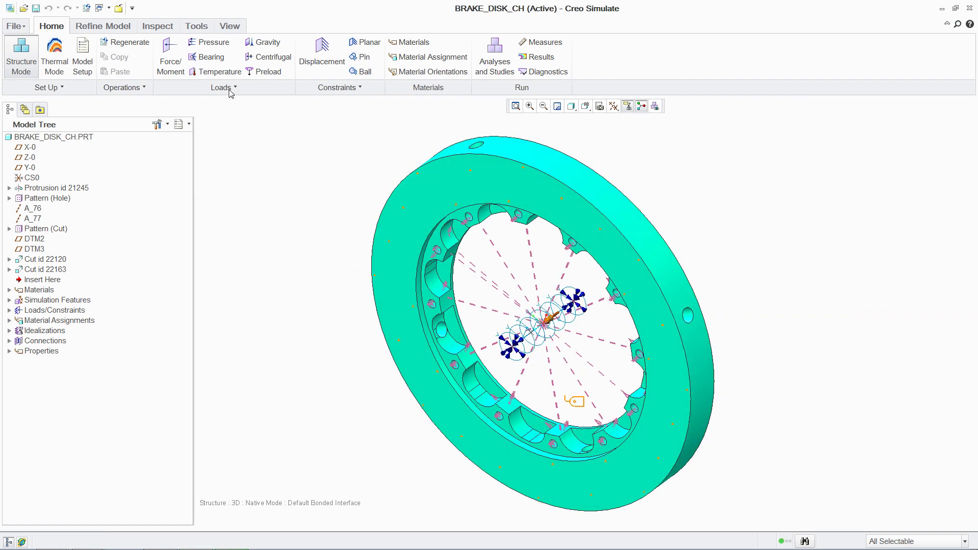
Add an MEC/T temperature load from the thermal study with a 25 C reference temperature
{"action": "left_click", "coordinate": [230, 91]}
{"action": "left_click", "coordinate": [214, 104]}
{"action": "left_click", "coordinate": [427, 383]}
{"action": "type", "text": "25"}
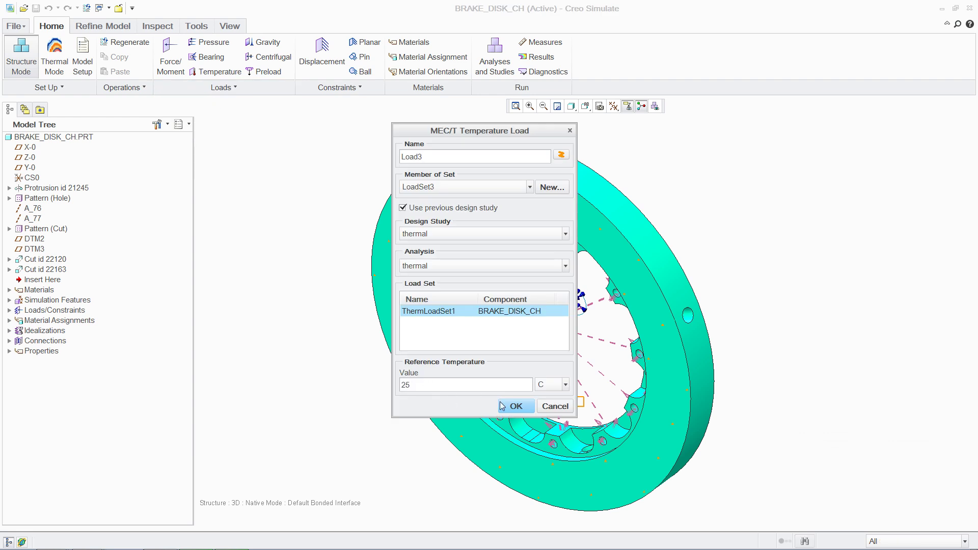
{"action": "left_click", "coordinate": [514, 408]}
{"action": "left_click", "coordinate": [330, 372]}
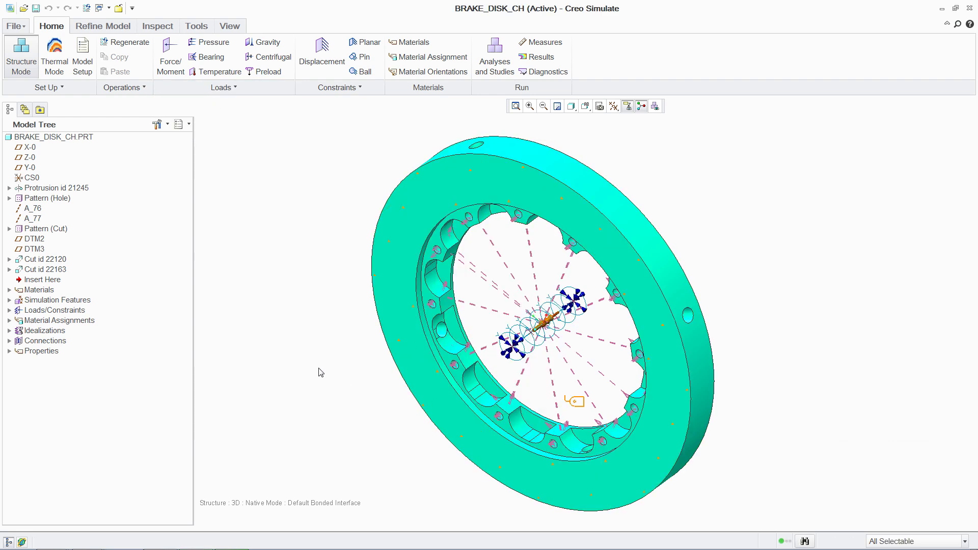
{"action": "left_click", "coordinate": [495, 51]}
Create static analysis 'sta_thermal' including LoadSet3, run it, and review von Mises stress and displacement
{"action": "left_click", "coordinate": [313, 172]}
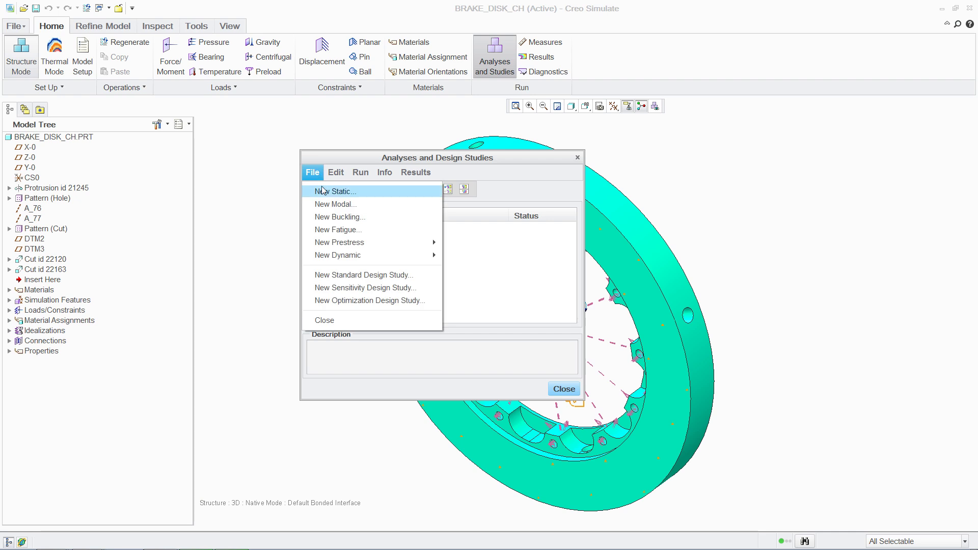
{"action": "left_click", "coordinate": [324, 191]}
{"action": "type", "text": "sta_thermal"}
{"action": "left_click", "coordinate": [365, 273]}
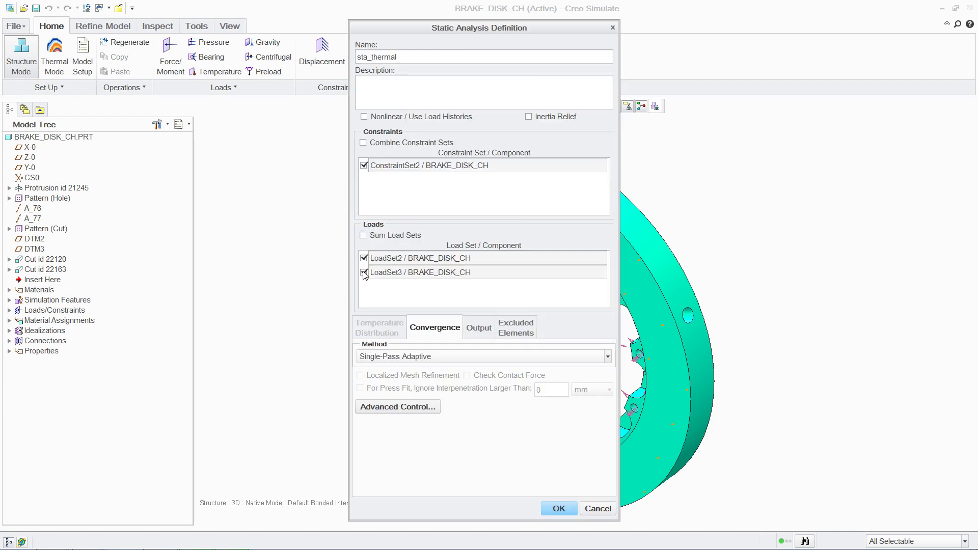
{"action": "left_click", "coordinate": [559, 509]}
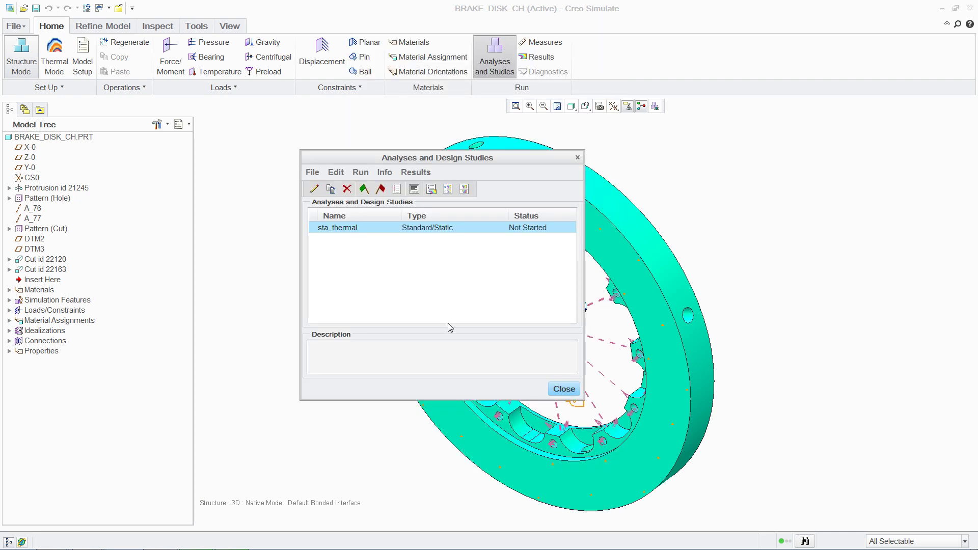
{"action": "left_click", "coordinate": [364, 189]}
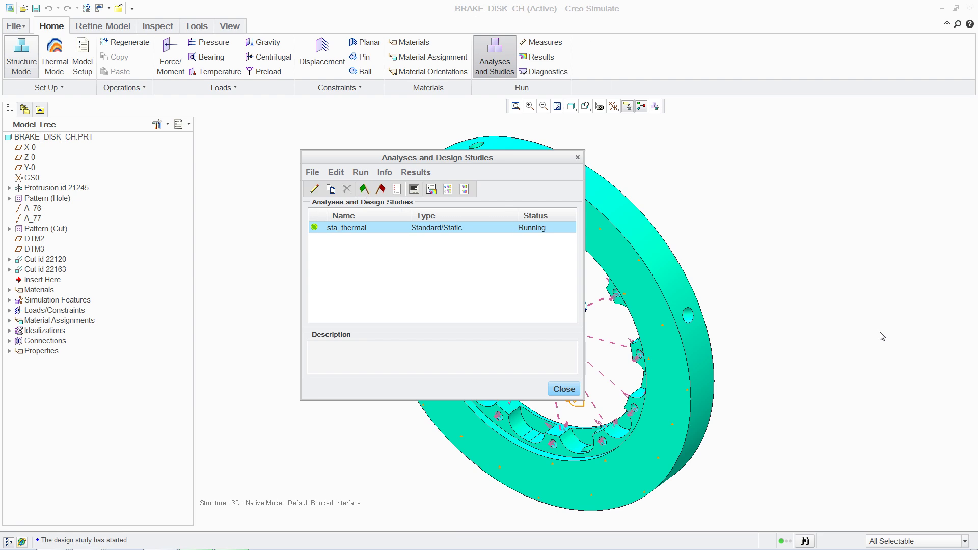
{"action": "left_click", "coordinate": [447, 190]}
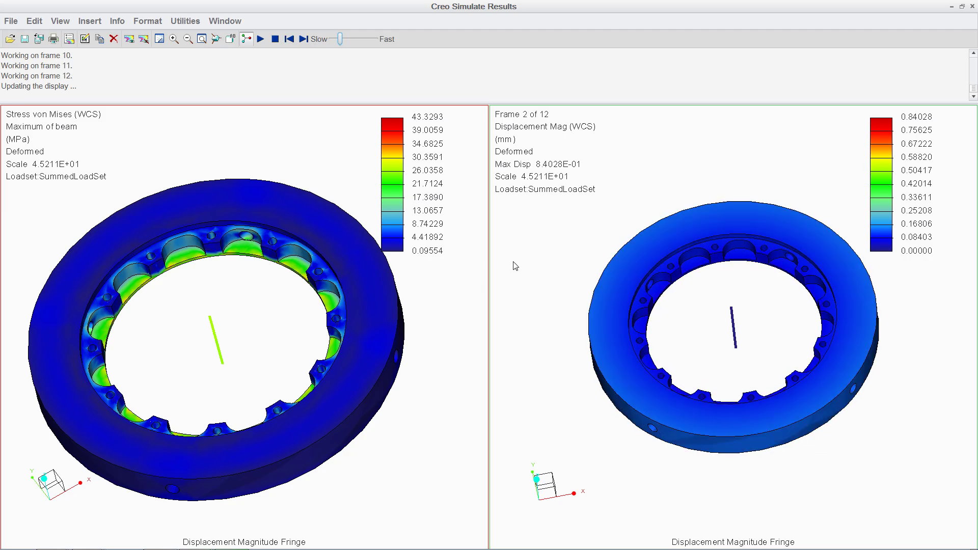